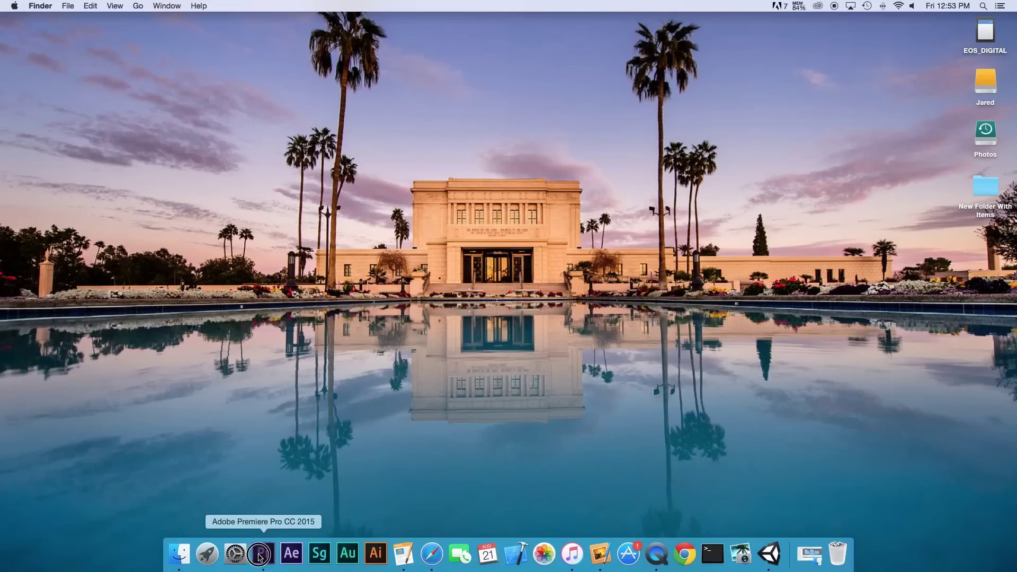
Create a new Premiere Pro project named TDB.
left_click(259, 555)
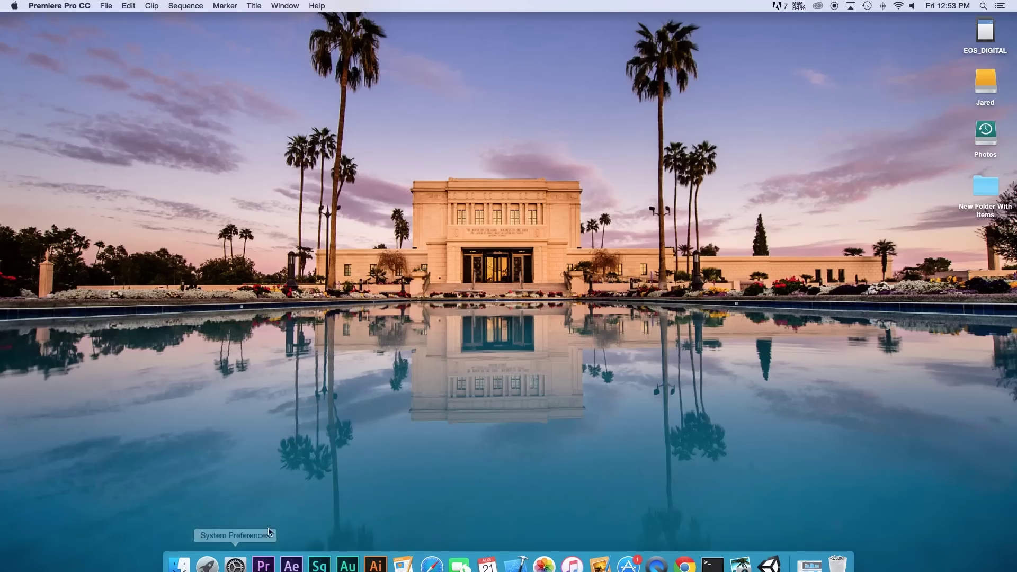
left_click(109, 6)
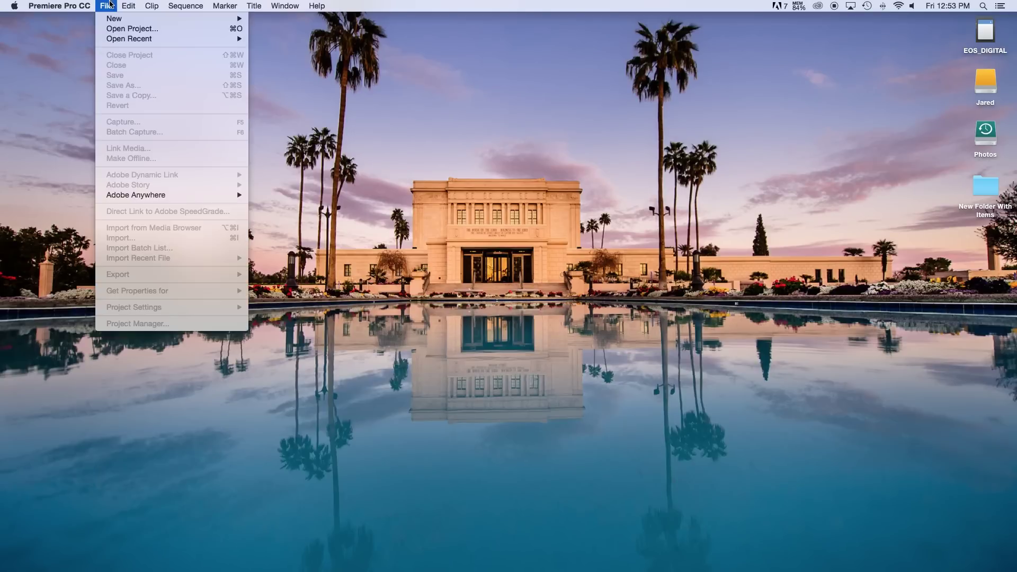
mouse_move(128, 18)
left_click(301, 20)
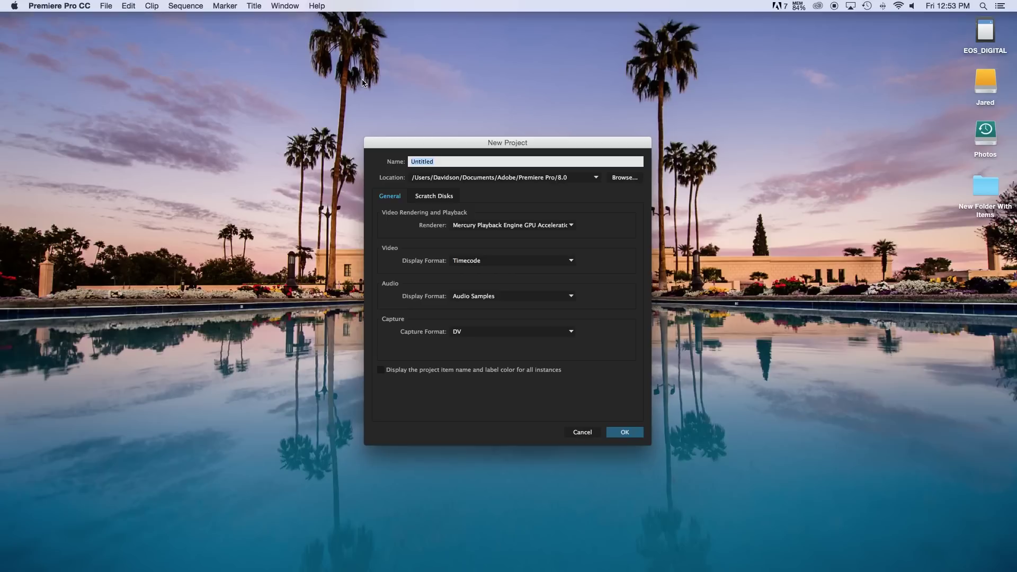
type("TDB")
left_click(625, 432)
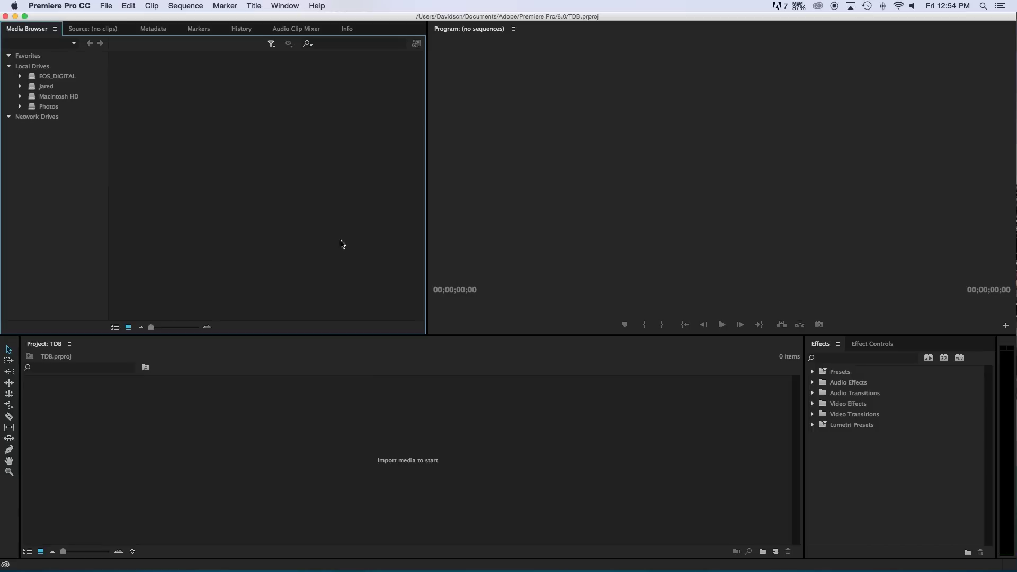
Switch the workspace to the Color layout.
left_click(277, 4)
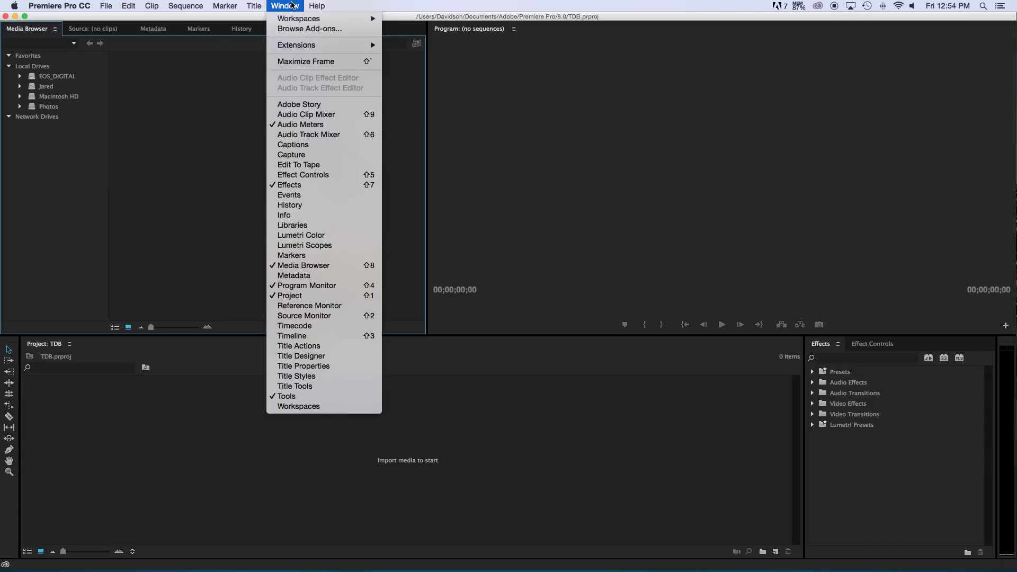
mouse_move(302, 22)
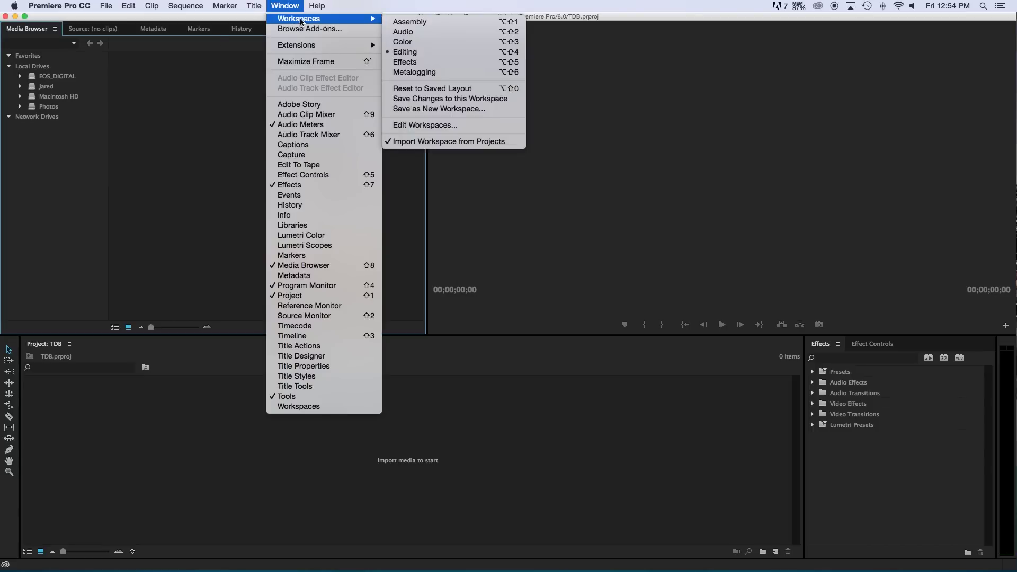
left_click(431, 42)
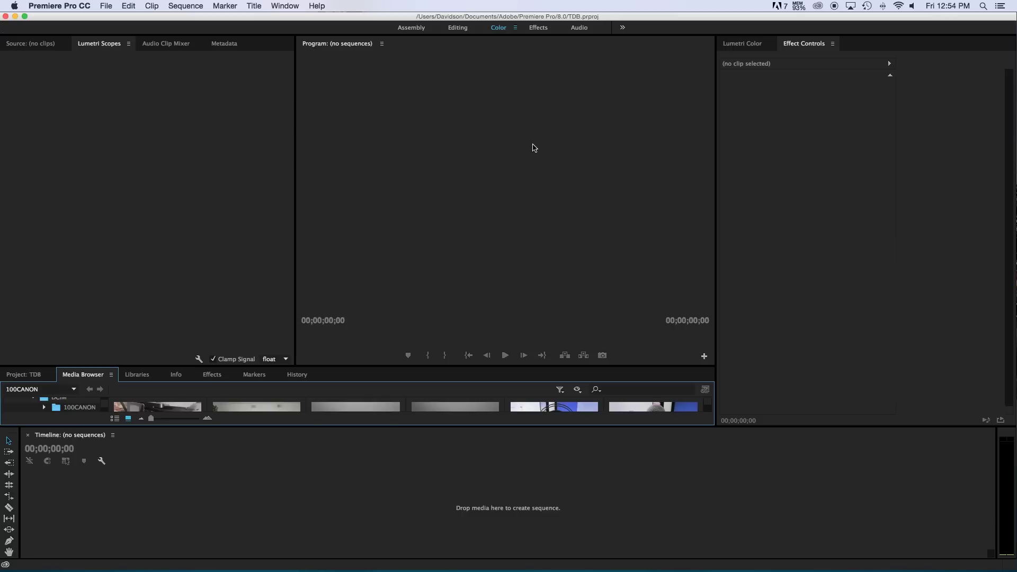
left_click(225, 5)
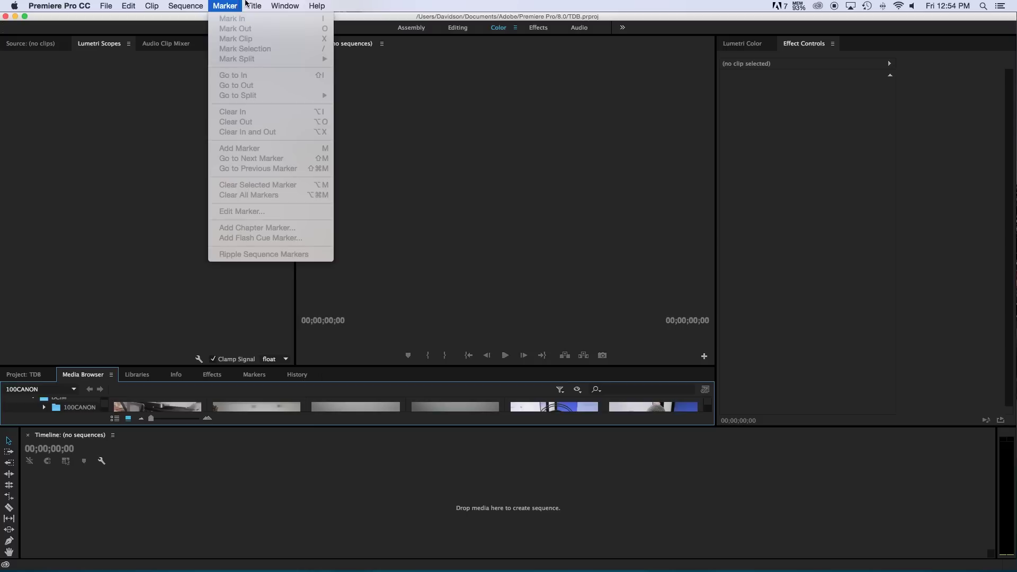
left_click(178, 222)
Return the workspace to the Editing layout.
left_click(285, 6)
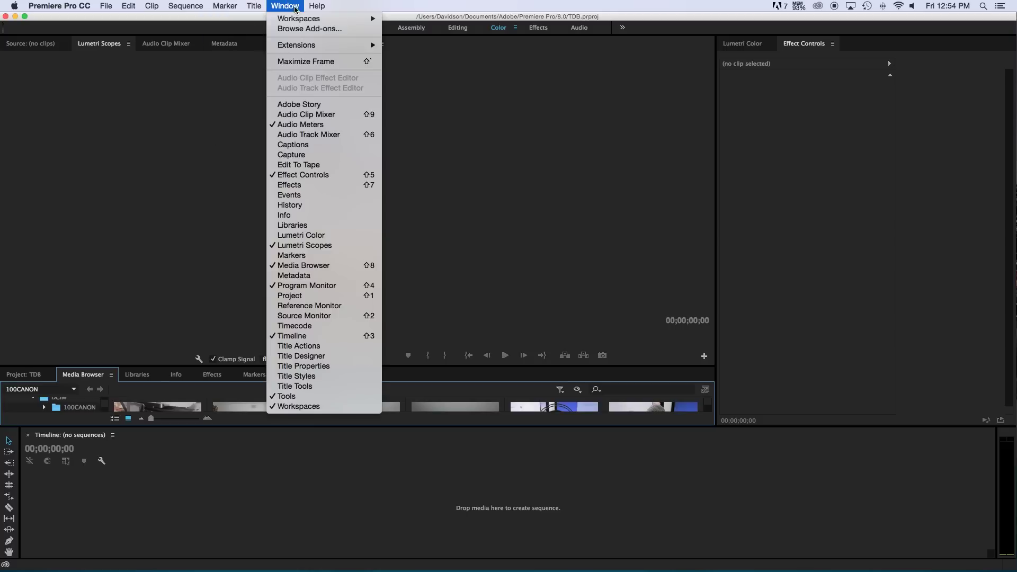
mouse_move(296, 19)
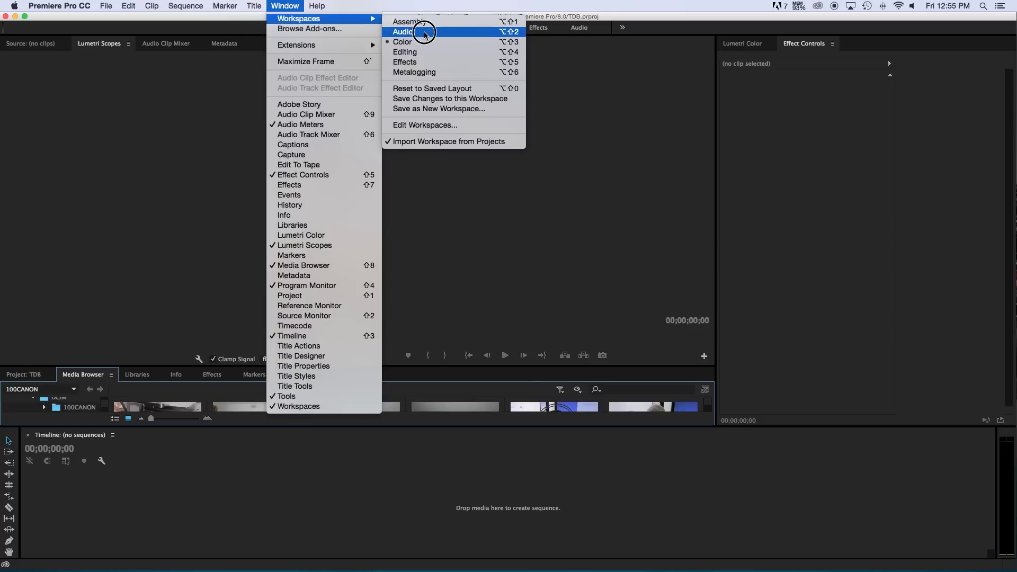
left_click(422, 55)
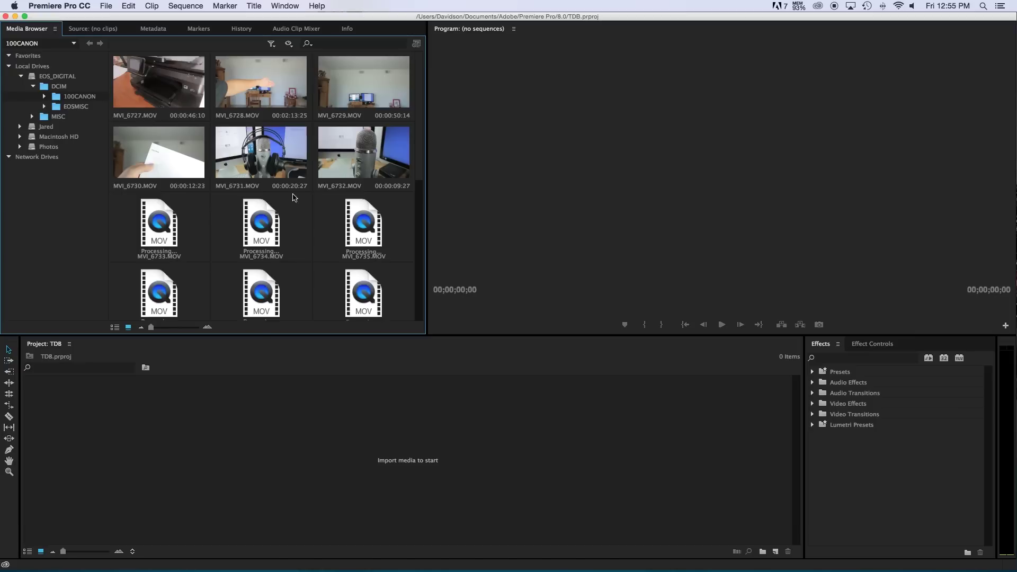
Browse the Media Browser to EOS_DIGITAL > DCIM > 100CANON.
left_click(57, 76)
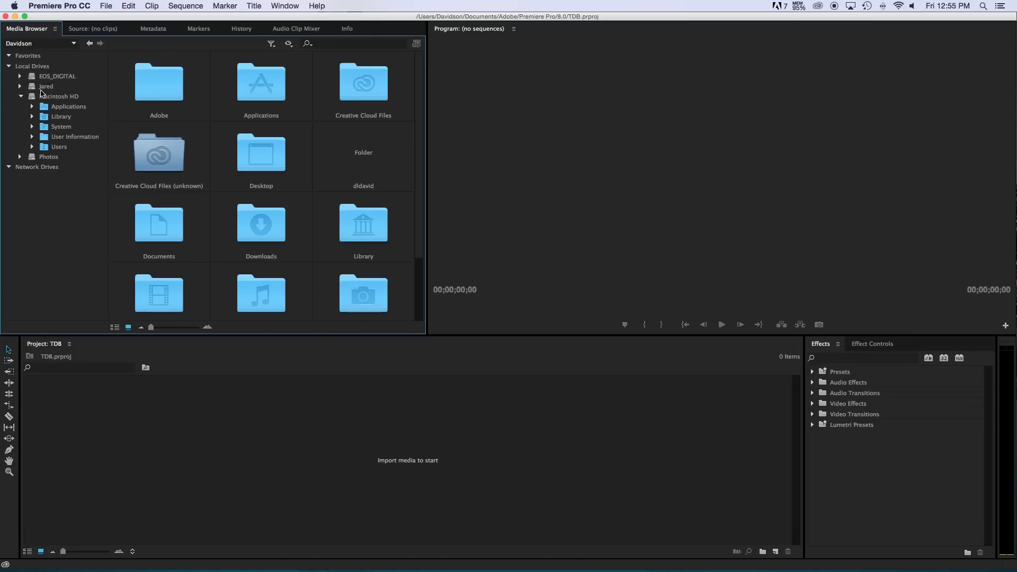
left_click(37, 78)
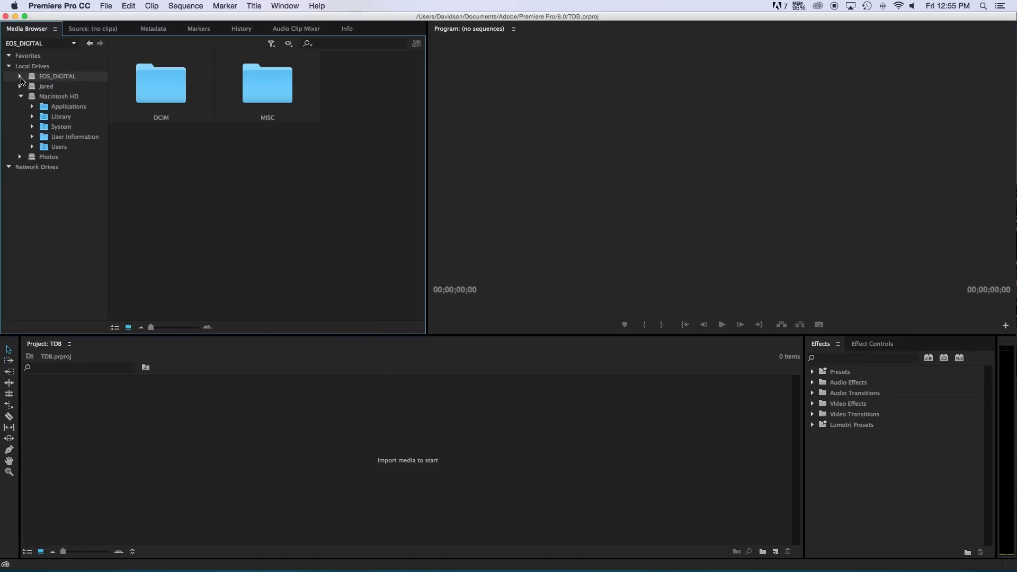
left_click(21, 77)
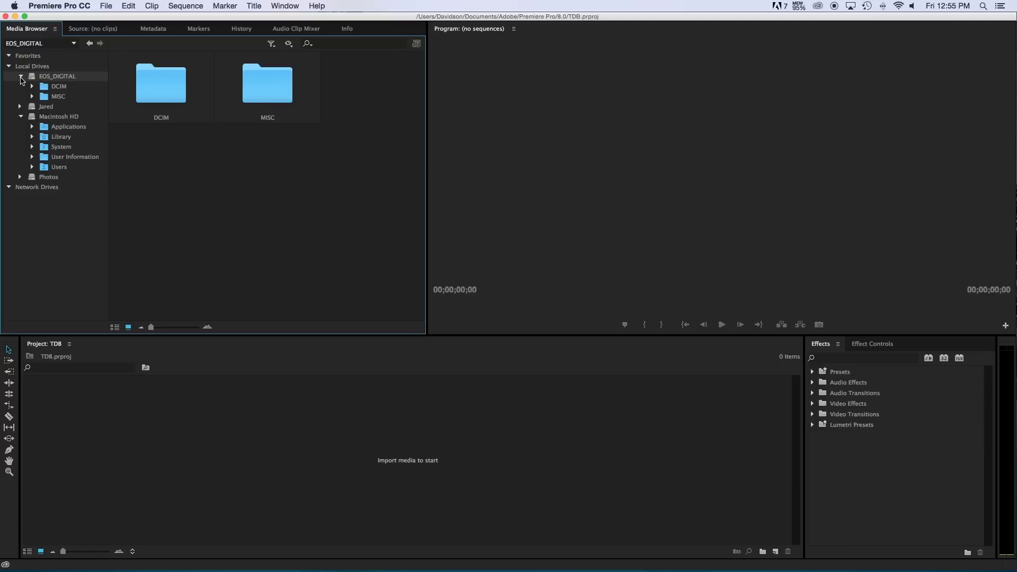
left_click(58, 87)
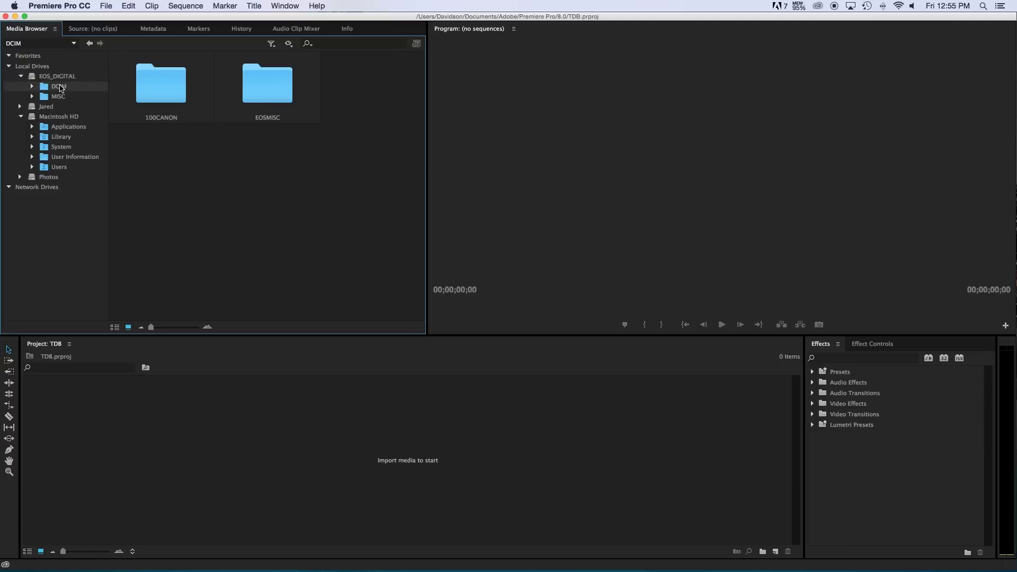
double_click(162, 83)
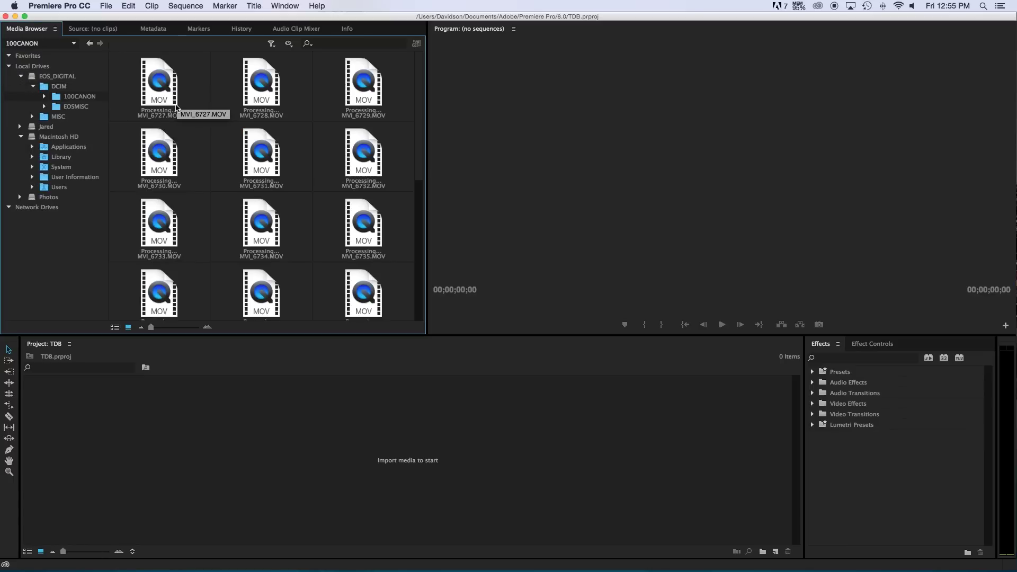
Select clips MVI_6742 through MVI_6752 and import them into the project.
scroll(292, 210, "down", 1)
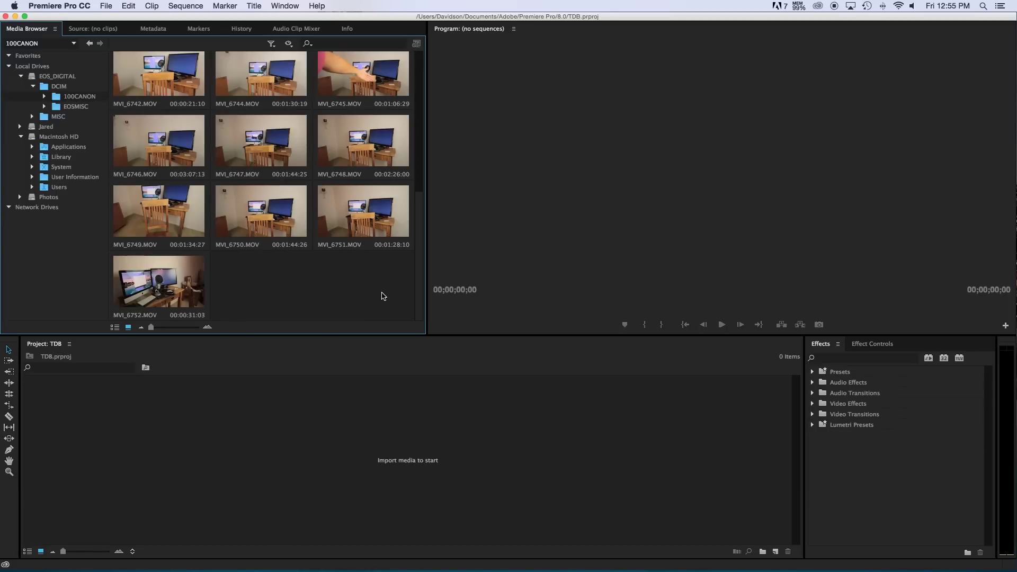
left_click_drag(384, 291, 154, 72)
scroll(164, 84, "up", 5)
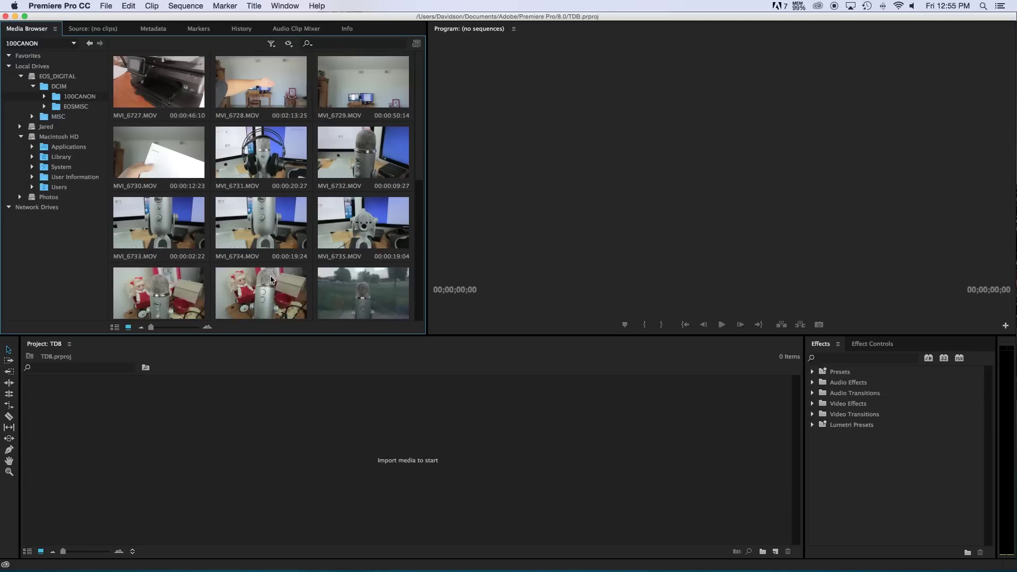
scroll(272, 280, "down", 5)
right_click(274, 111)
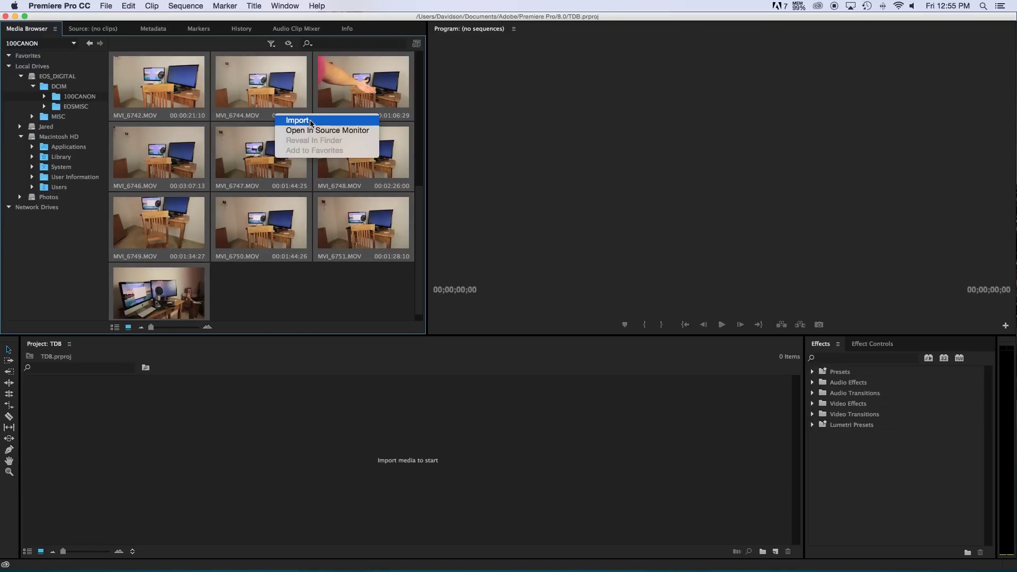
left_click(312, 123)
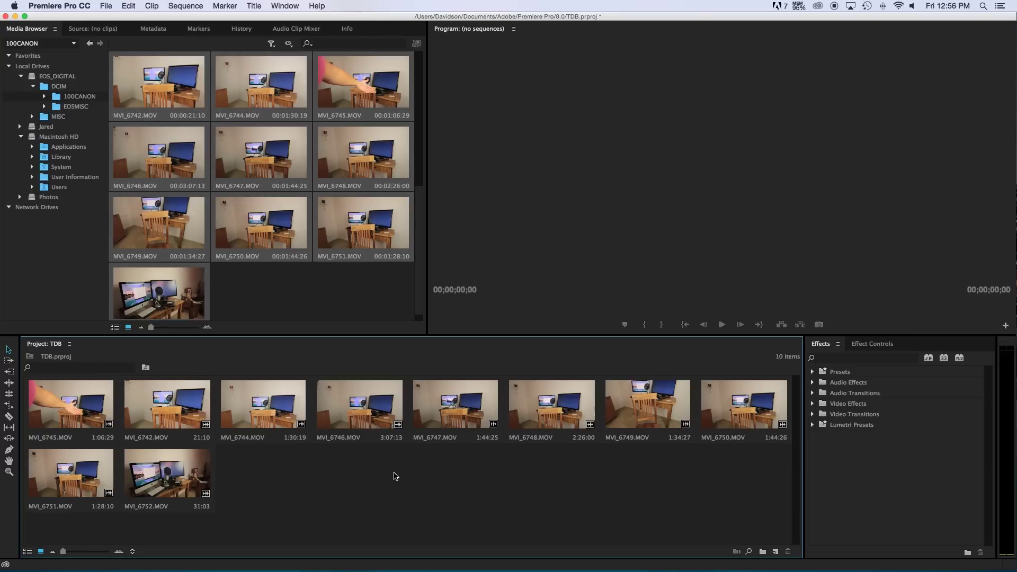
Create Sequence 01 with the Digital SLR 1080p DSLR 1080p30 preset and open its timeline.
left_click(113, 6)
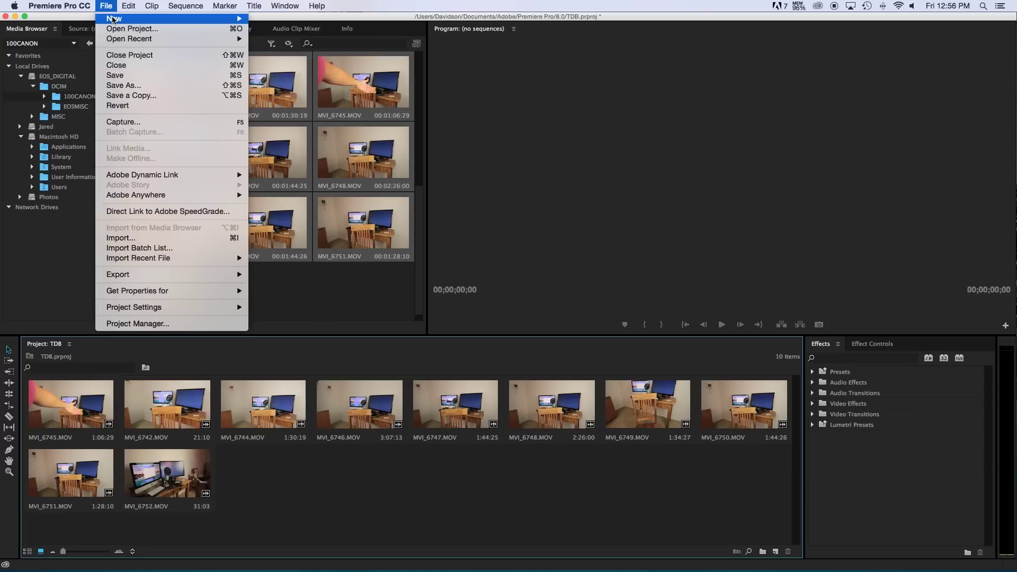
mouse_move(127, 19)
left_click(315, 34)
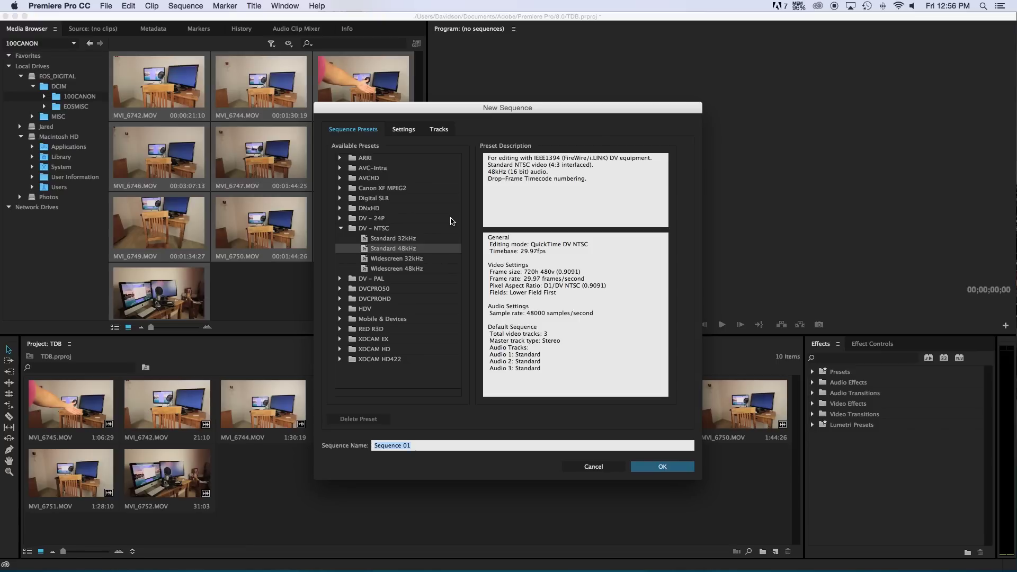
left_click(386, 247)
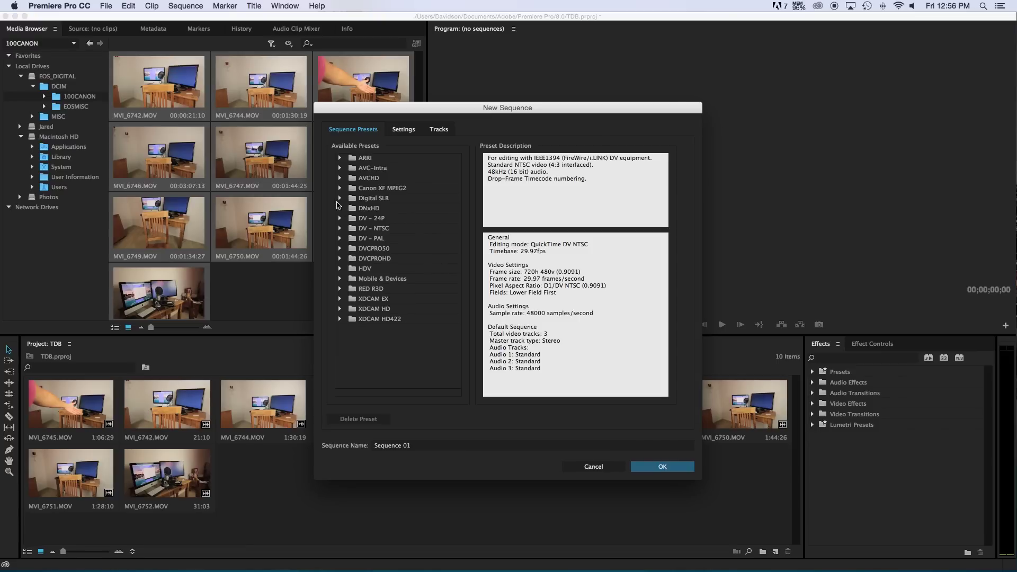
left_click(339, 198)
left_click(352, 208)
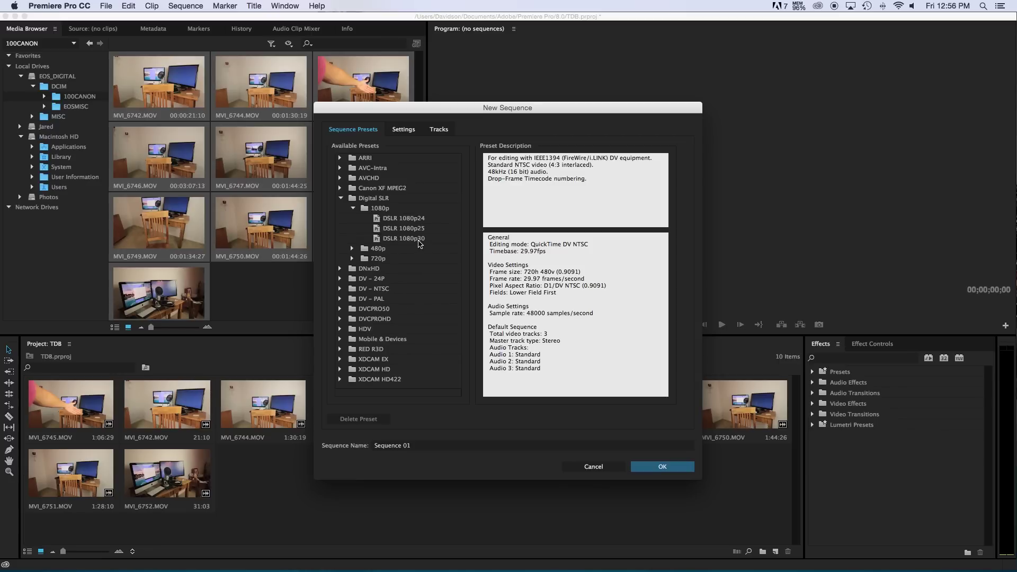
left_click(399, 239)
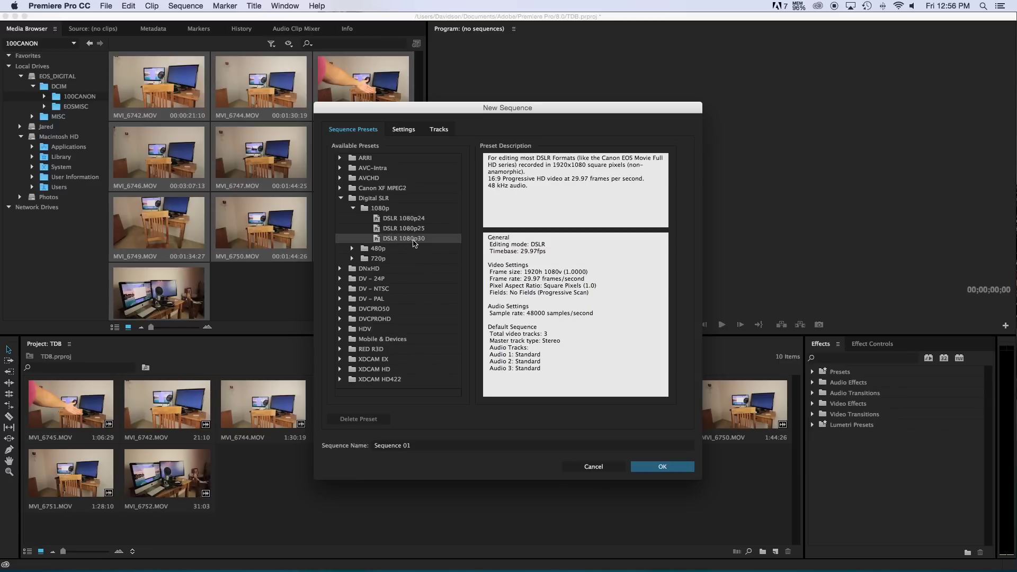
left_click(422, 218)
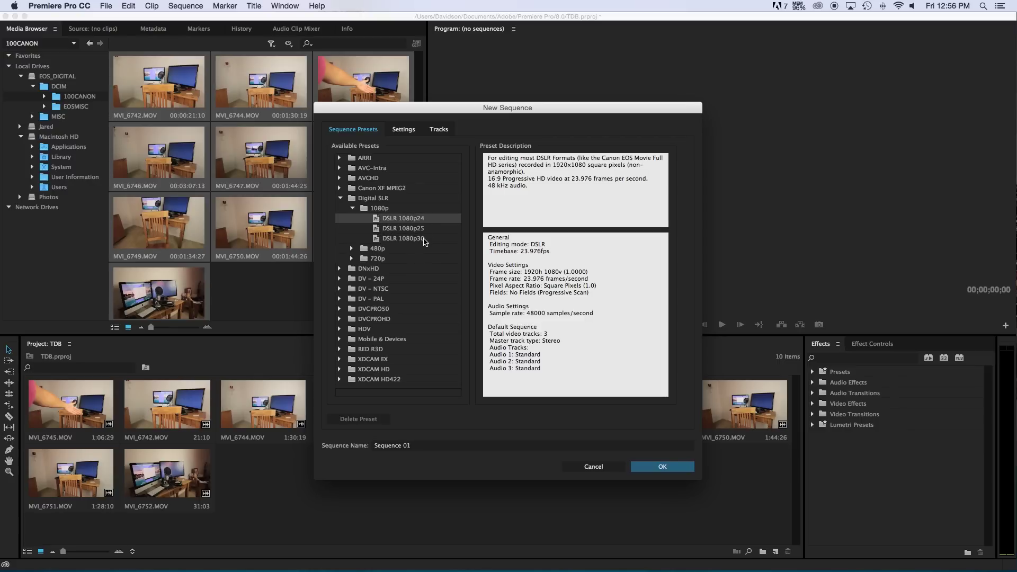
left_click(422, 240)
left_click(651, 466)
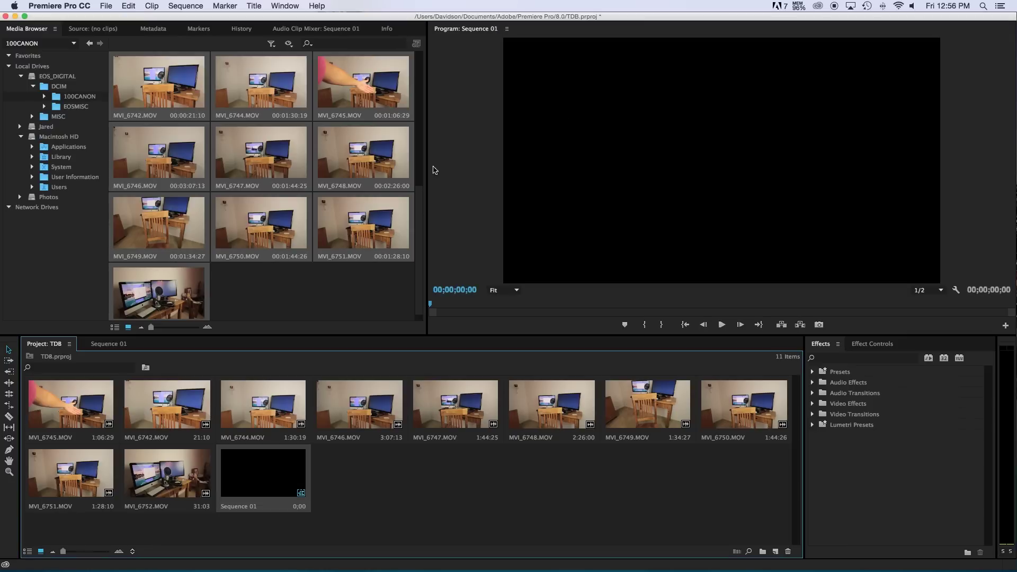
left_click(101, 345)
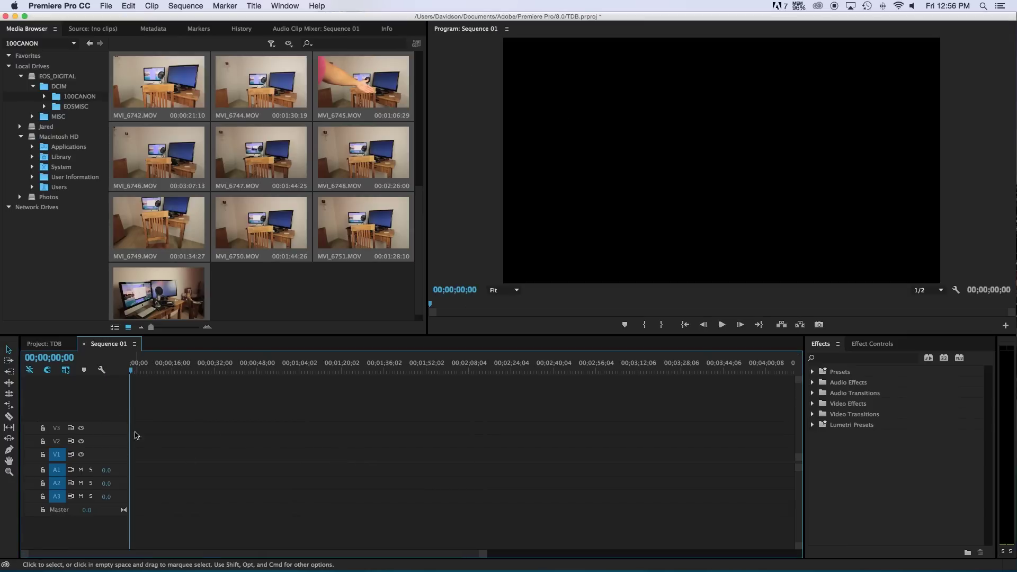
Dock the Project: TDB bin in the top-left frame above the timeline.
left_click(51, 348)
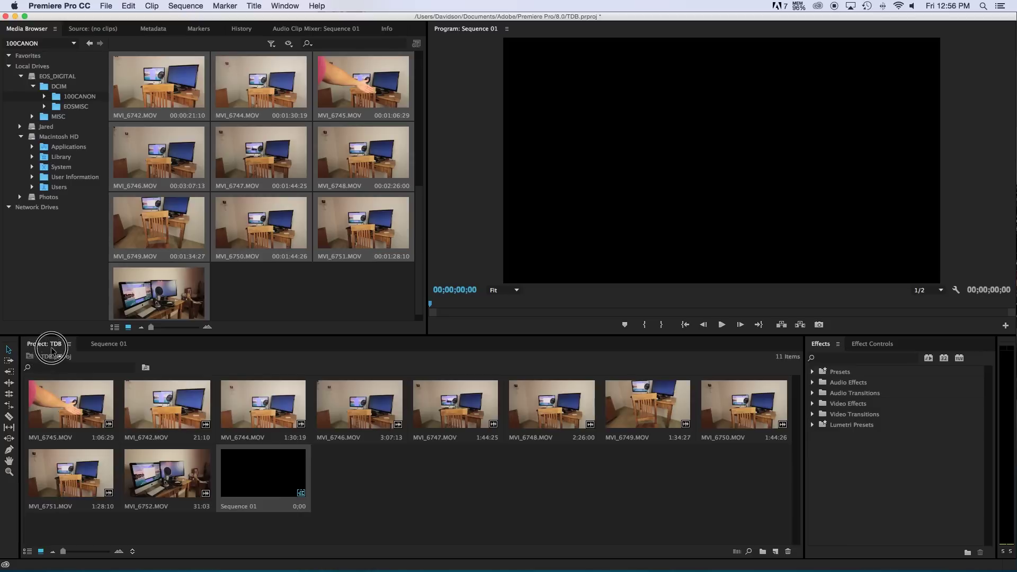
left_click_drag(52, 350, 80, 329)
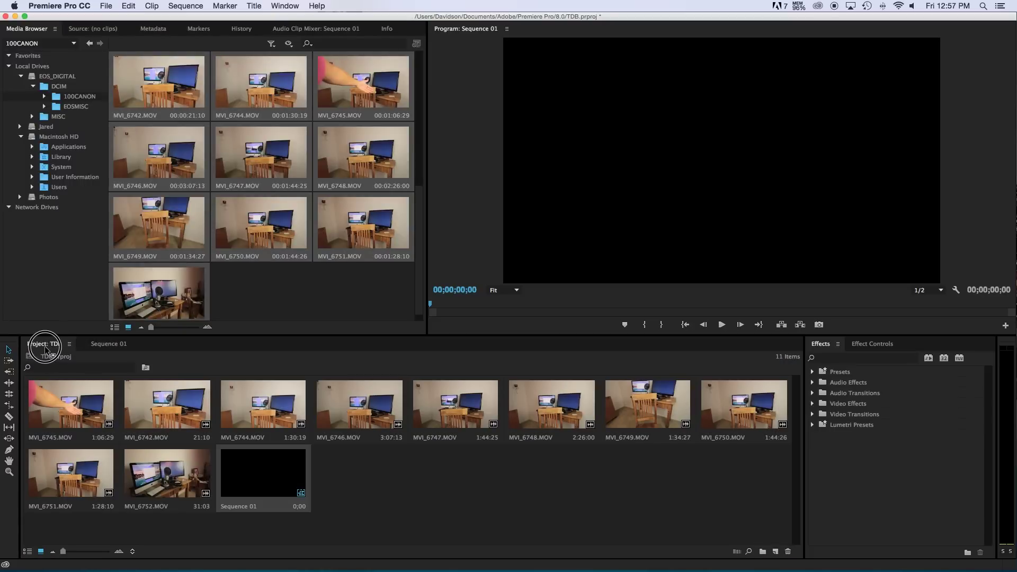
left_click_drag(45, 350, 73, 32)
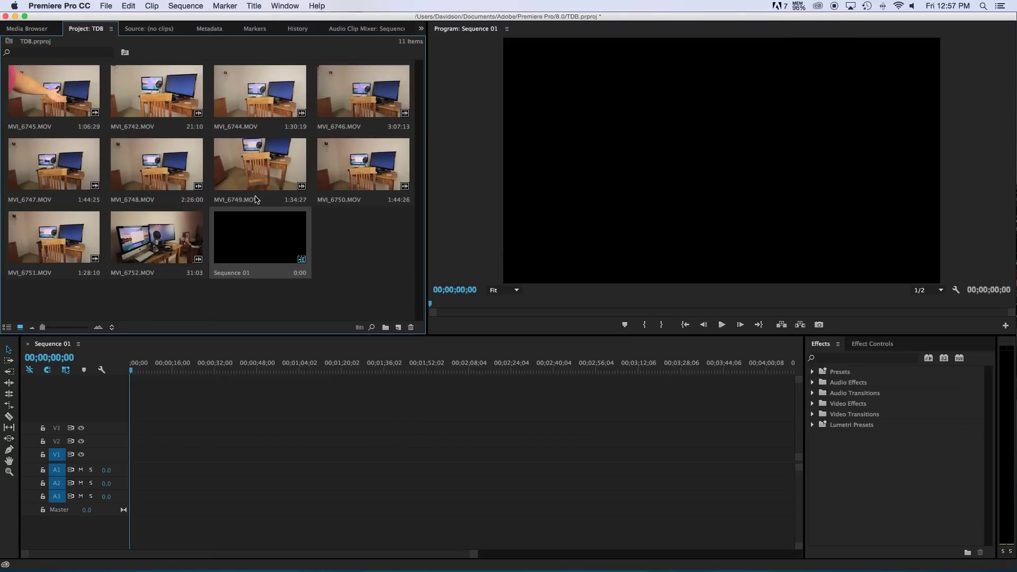
left_click(333, 245)
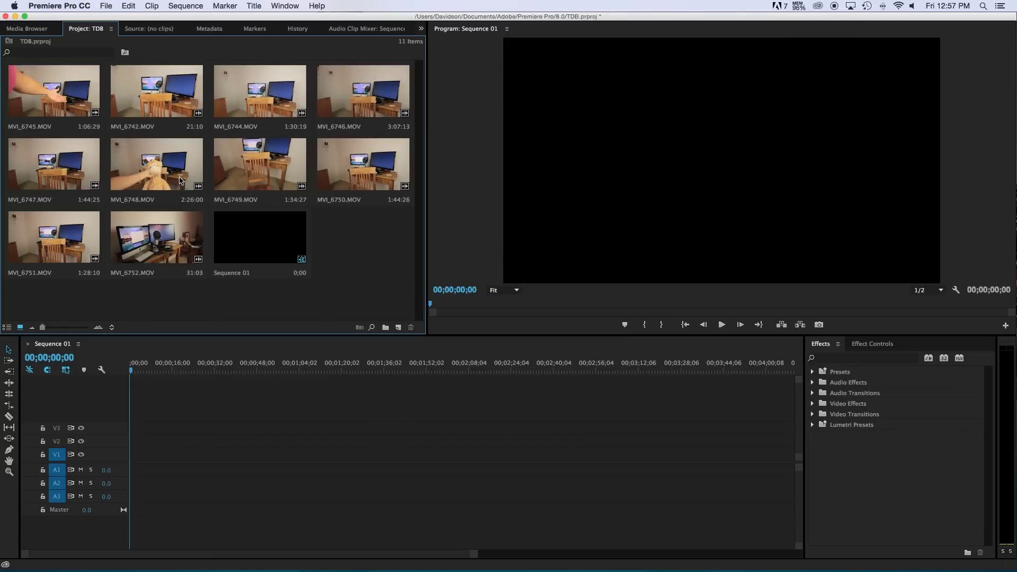
Place MVI_6746 in Sequence 01, move it to the top video track, and play it back.
left_click_drag(153, 170, 132, 432)
left_click(152, 371)
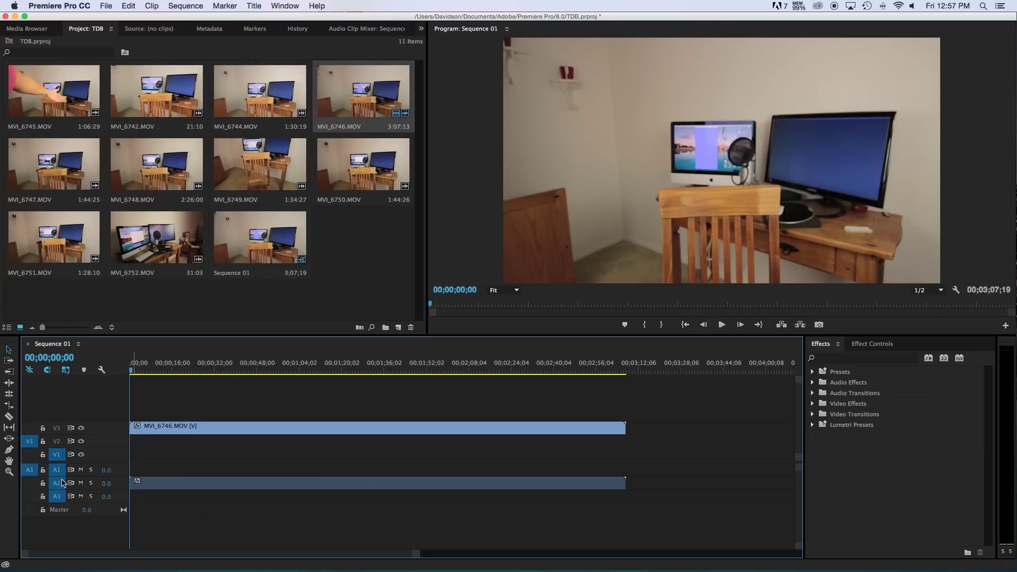
left_click_drag(141, 483, 198, 541)
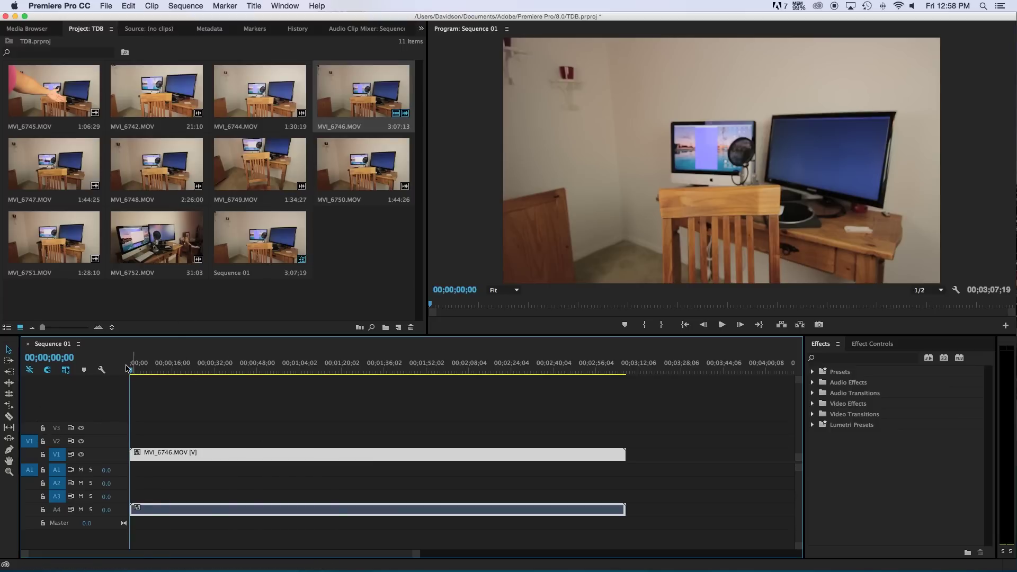
left_click_drag(142, 370, 360, 371)
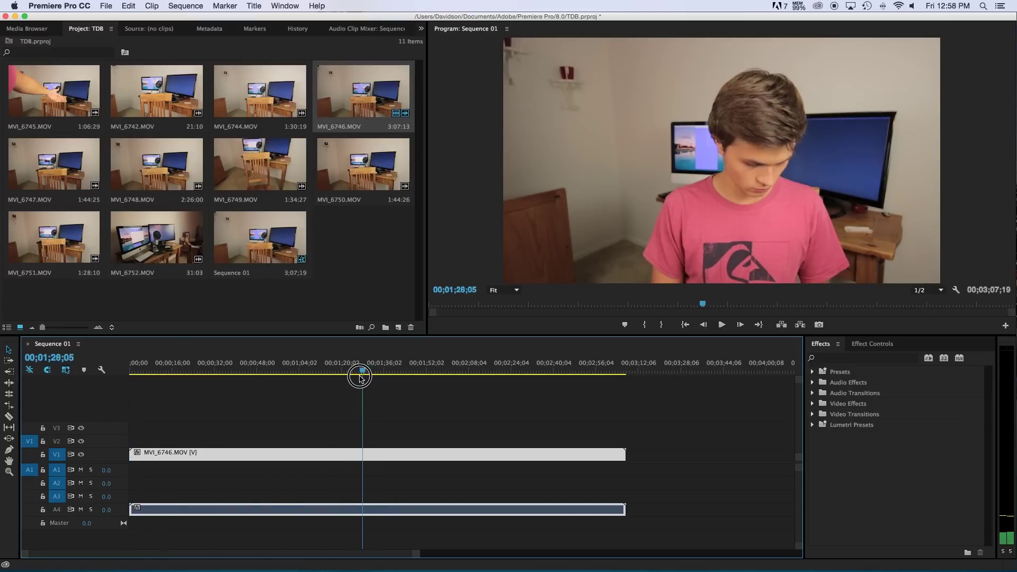
left_click_drag(156, 235, 338, 439)
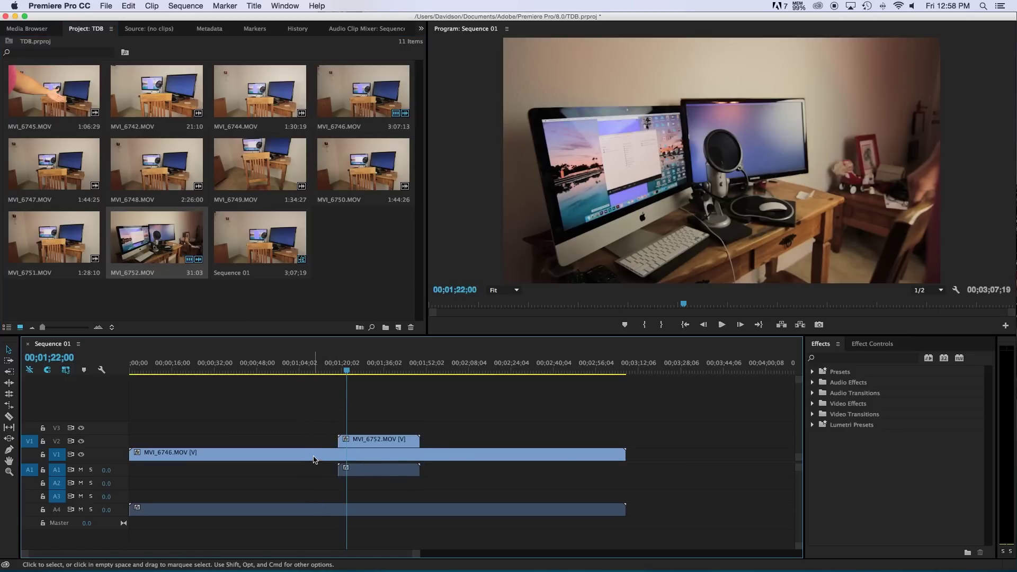
scroll(67, 447, "up", 2)
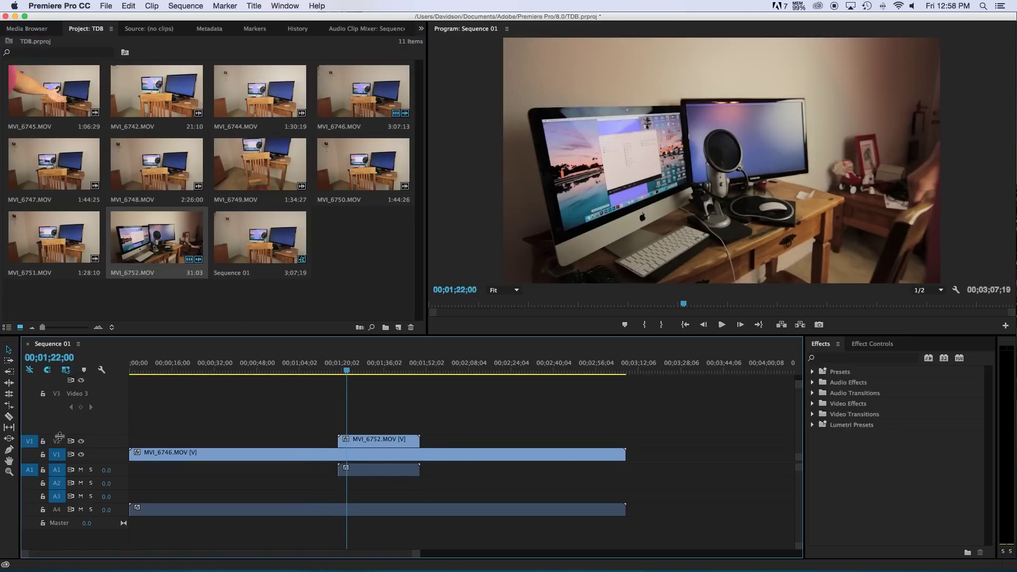
scroll(66, 419, "down", 2)
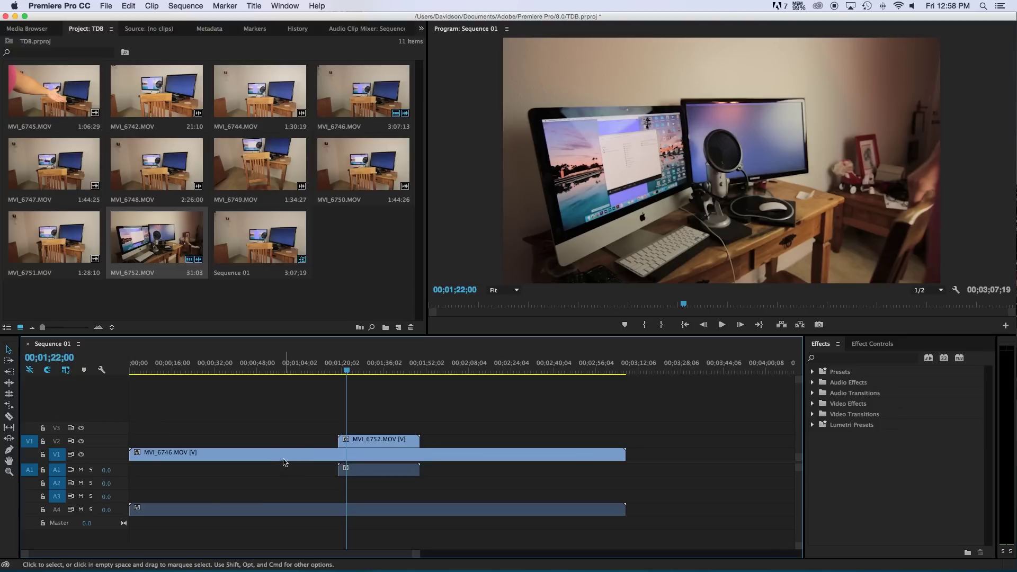
left_click_drag(158, 459, 159, 430)
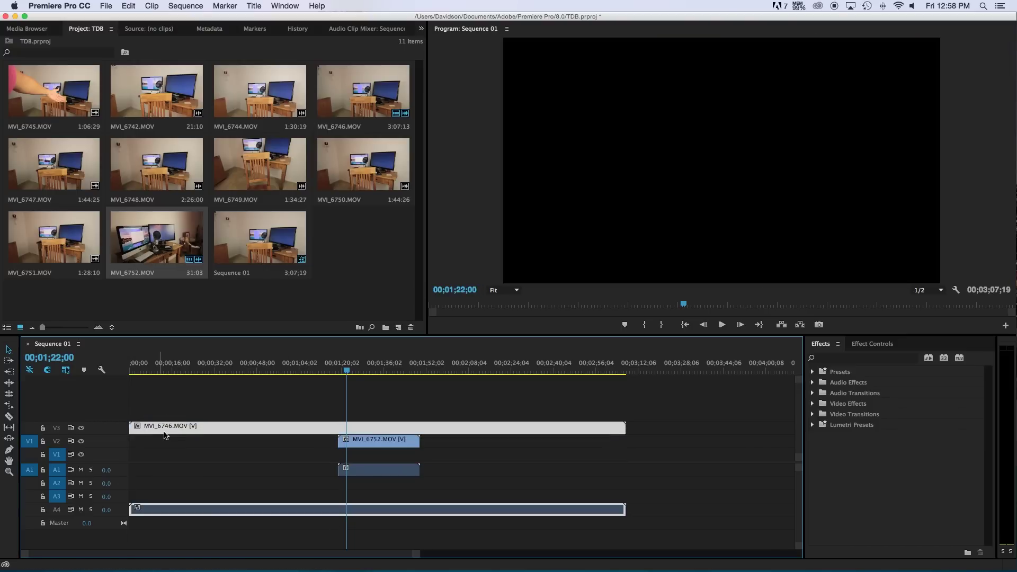
key("l")
key("l")
key("l")
key("l")
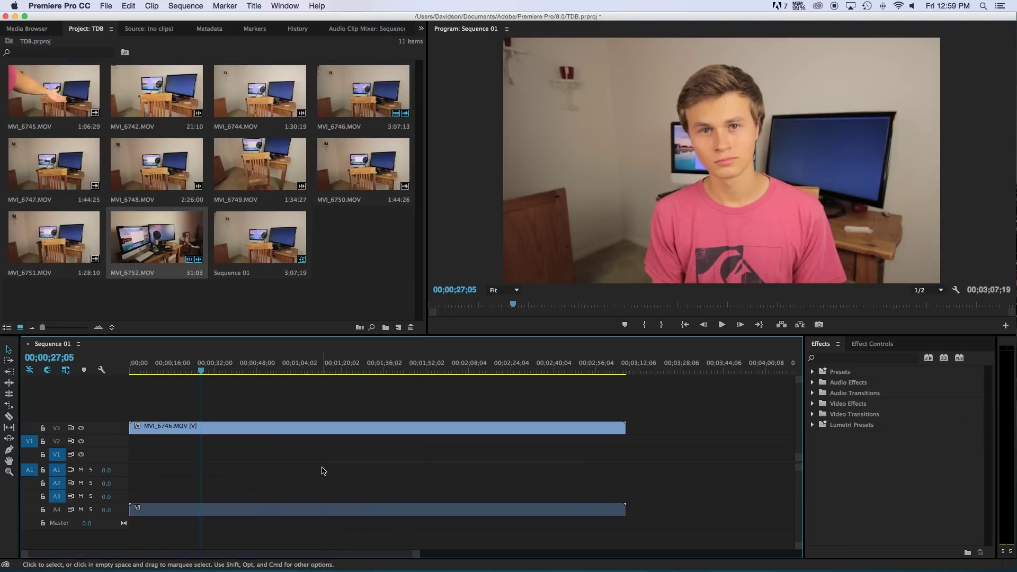
Razor MVI_6746 at 00;00;27;05 and unlink its video from its audio.
key("c")
left_click(207, 427)
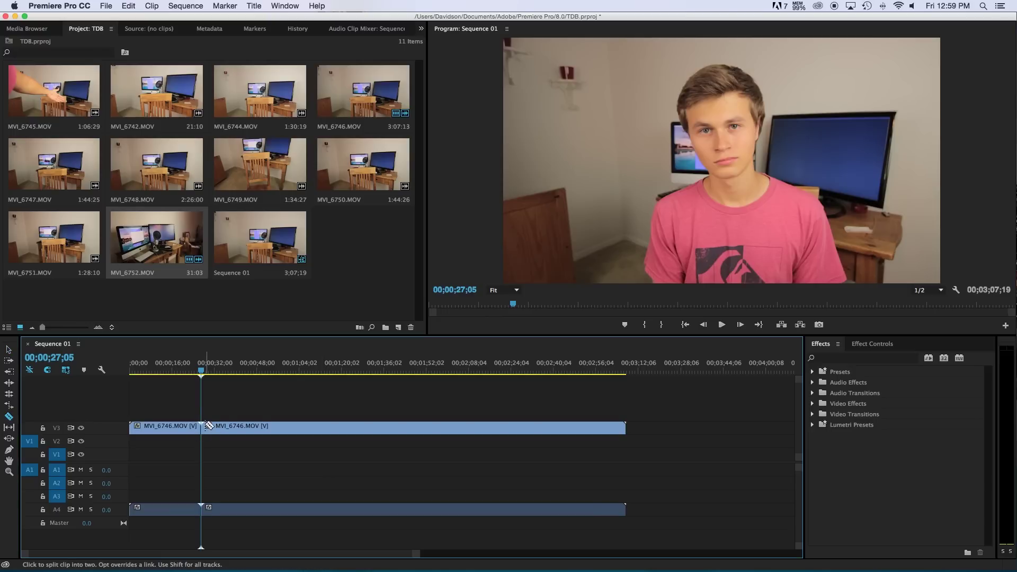
key("v")
left_click_drag(279, 401, 212, 449)
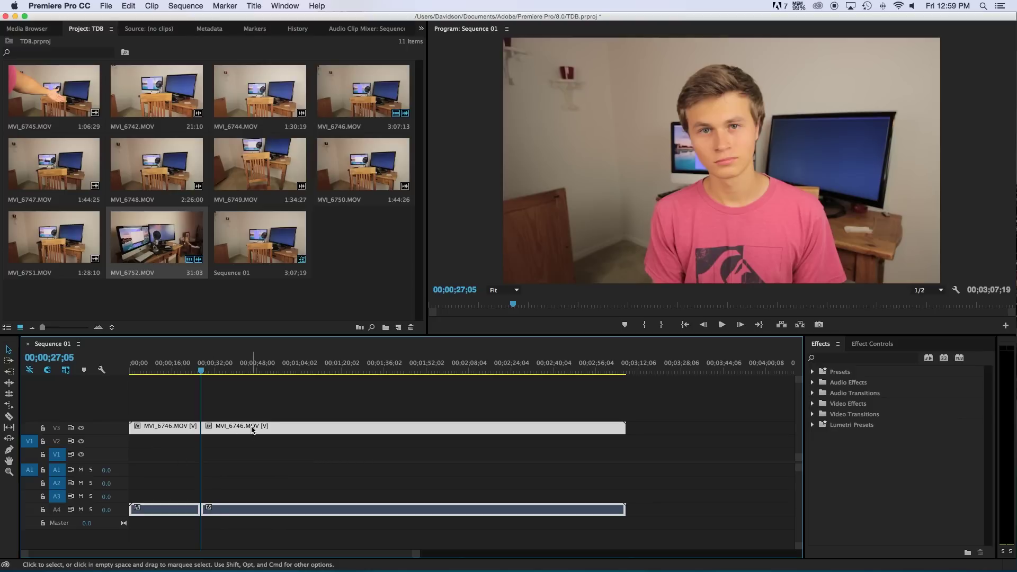
right_click(230, 433)
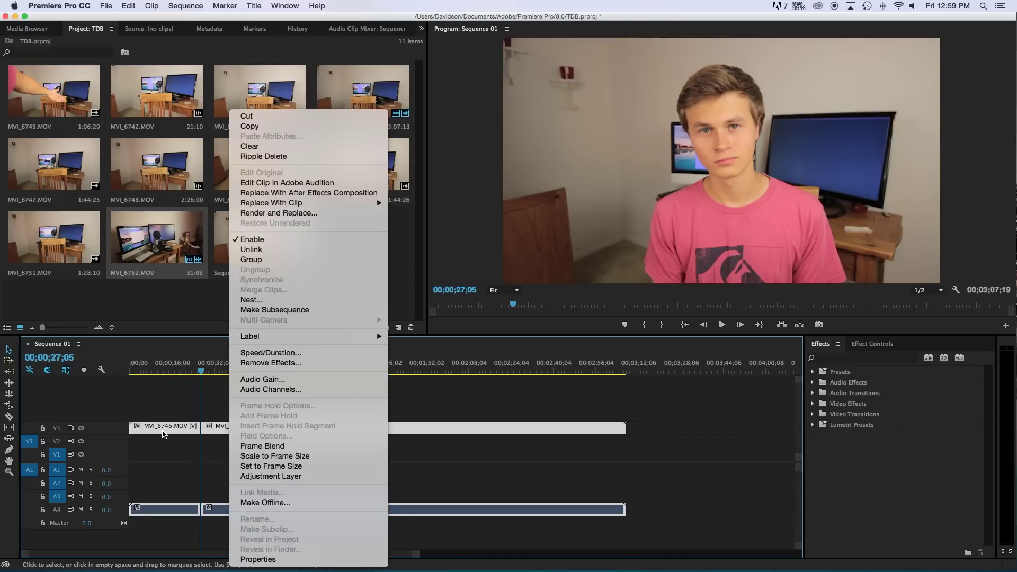
left_click(251, 249)
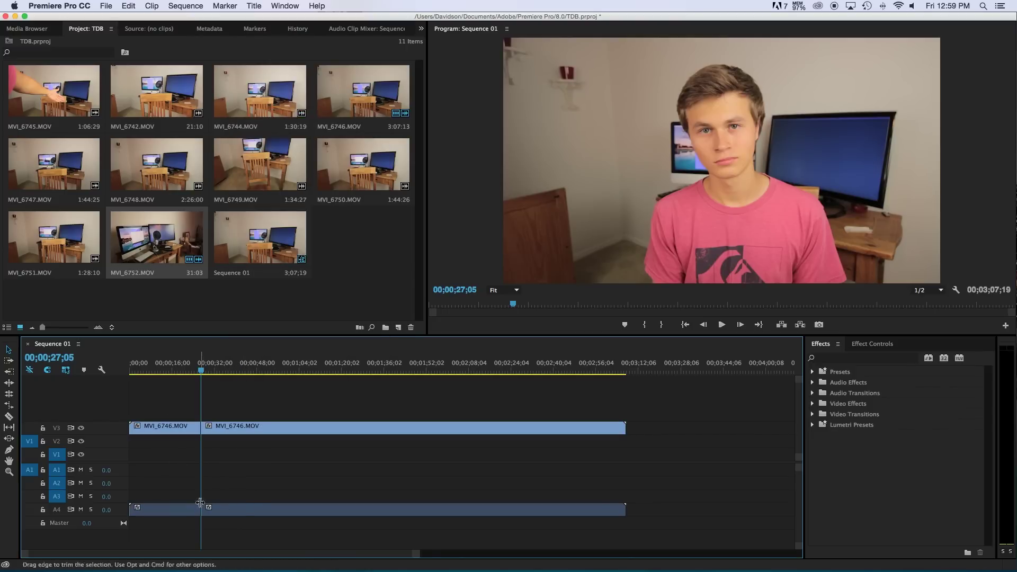
Relink the right-hand video and audio pieces and shift them slightly later.
left_click(226, 509)
left_click(245, 428)
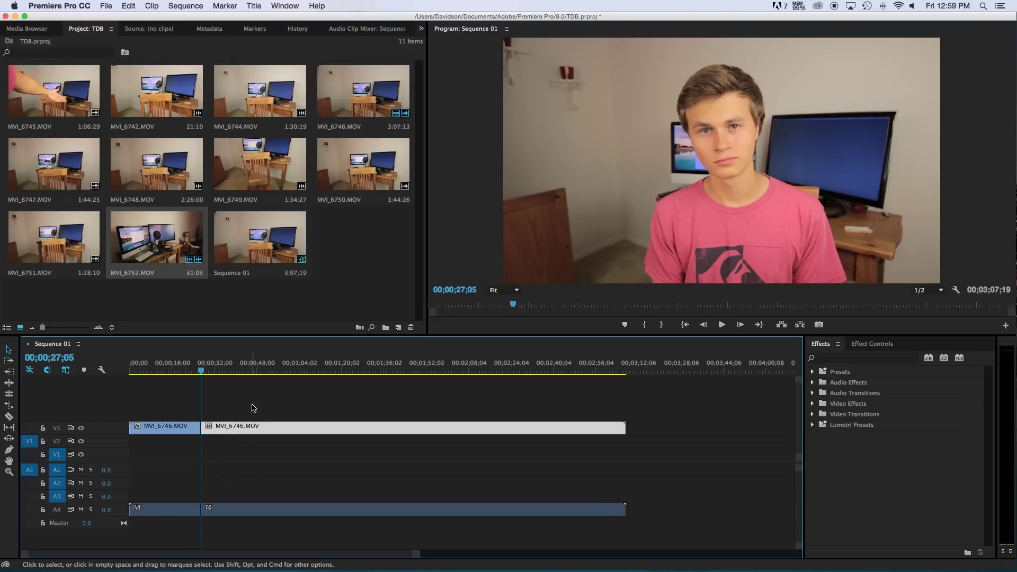
key("super+a")
left_click(245, 408)
left_click_drag(397, 404, 285, 551)
right_click(280, 435)
left_click(350, 250)
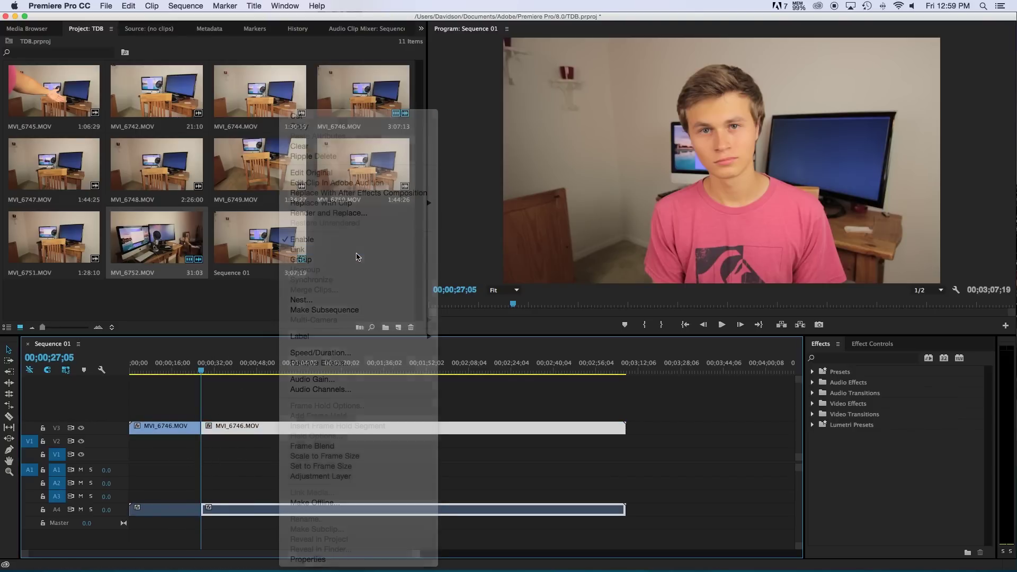
mouse_move(218, 429)
left_mouse_down()
mouse_move(288, 433)
mouse_move(236, 430)
left_mouse_up()
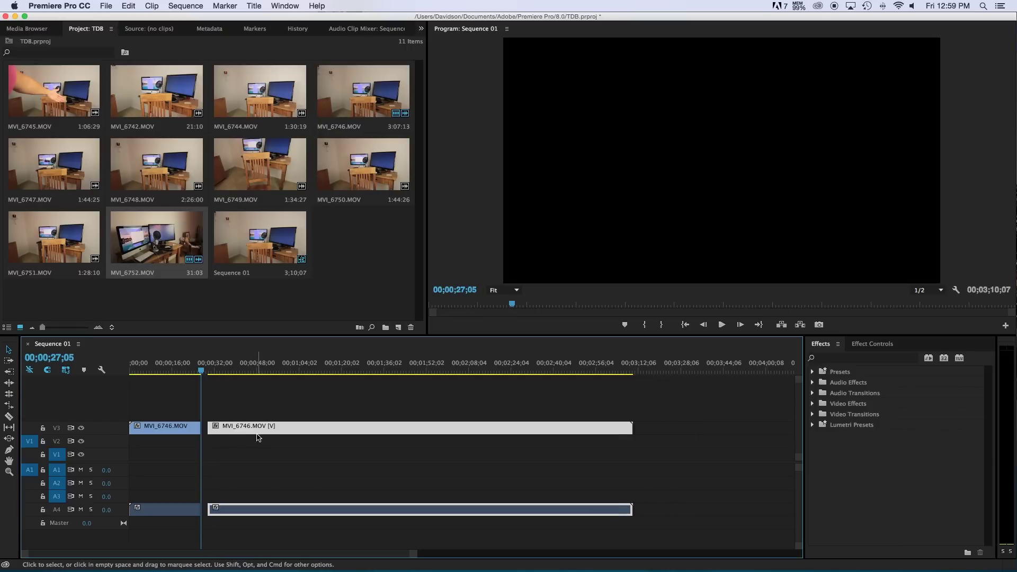
Split the remainder near 00;01;04 and 00;02;24, then delete all pieces after 27 seconds.
key("c")
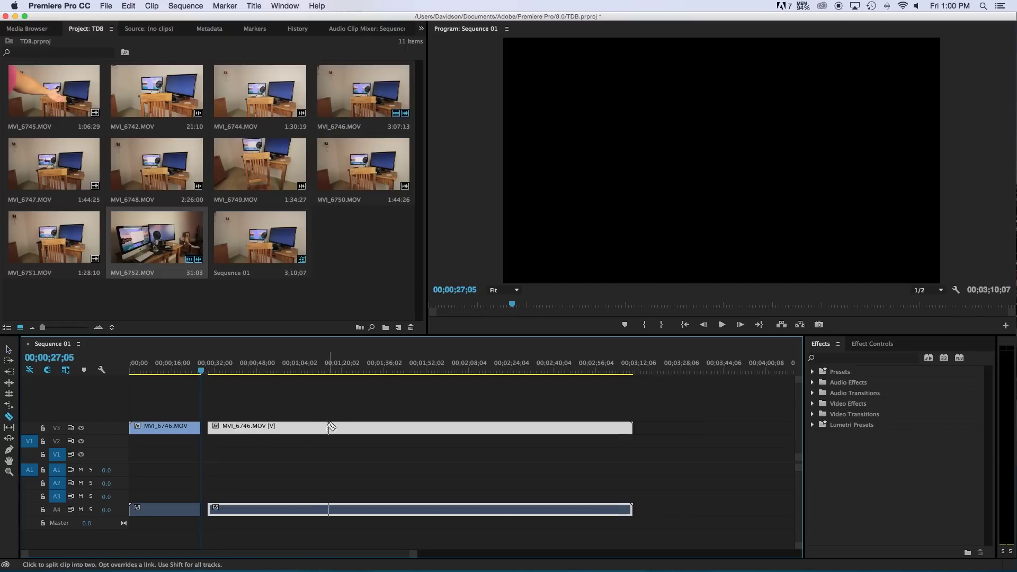
left_click(324, 428)
left_click(493, 519)
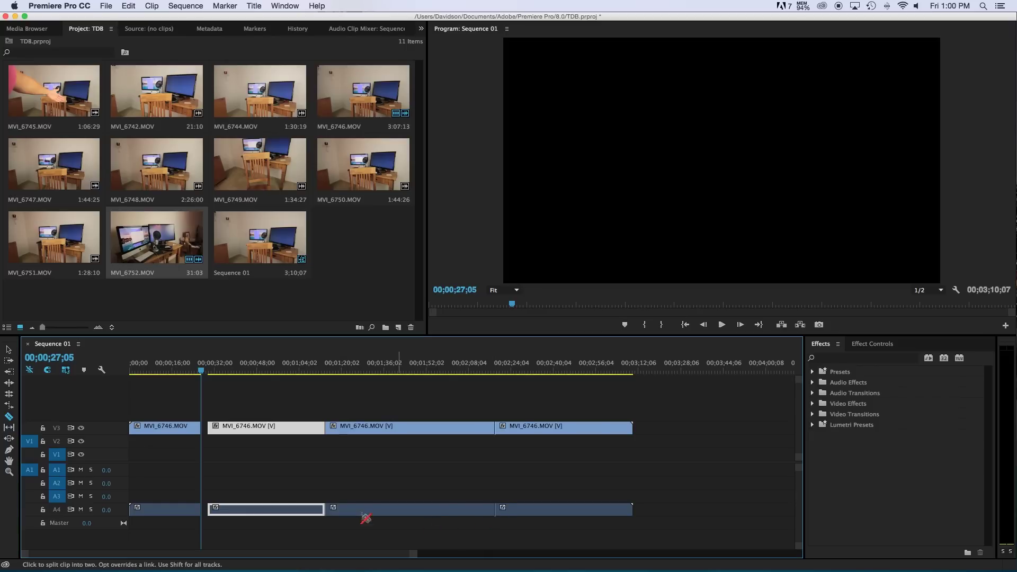
key("v")
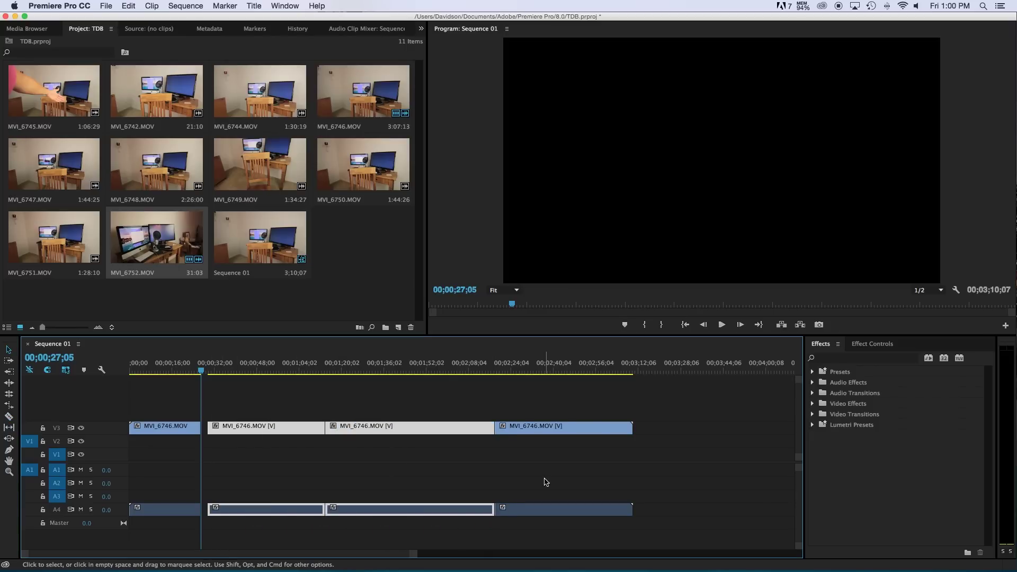
key("Delete")
left_click_drag(566, 406, 477, 545)
key("Delete")
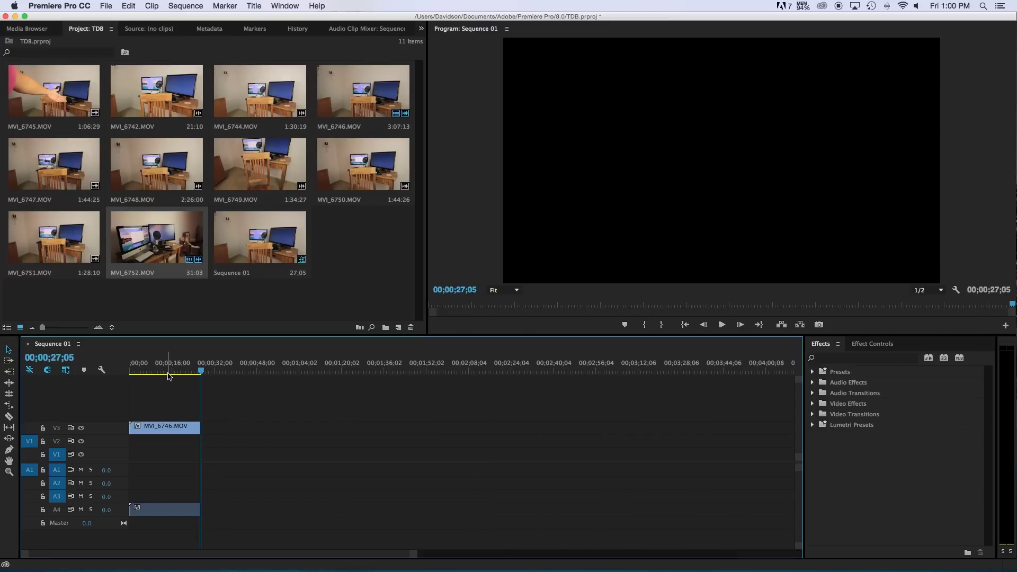
left_click_drag(176, 374, 129, 378)
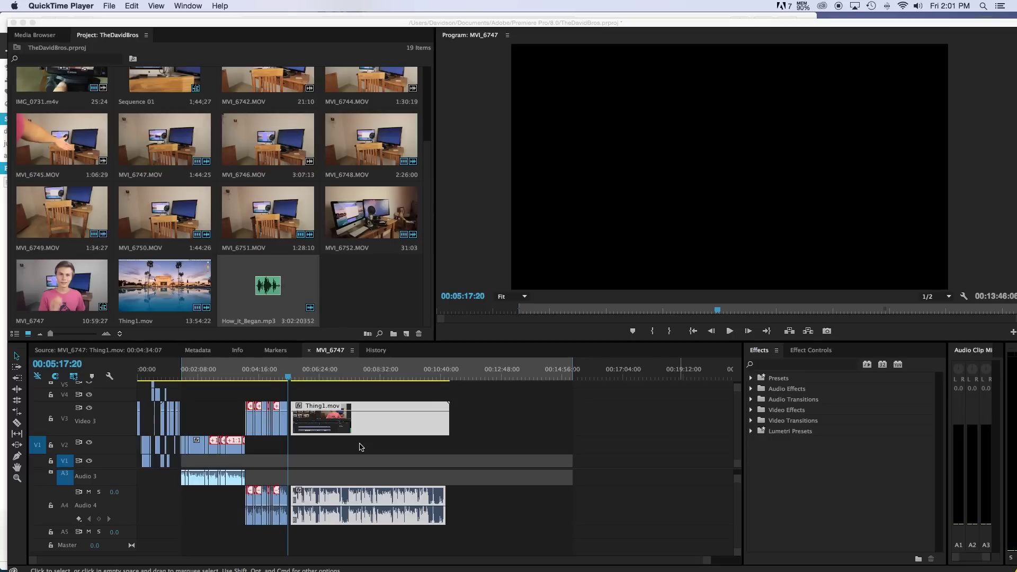
Zoom the Sequence 01 timeline in and out to inspect the gaps.
key("equal")
key("equal")
key("equal")
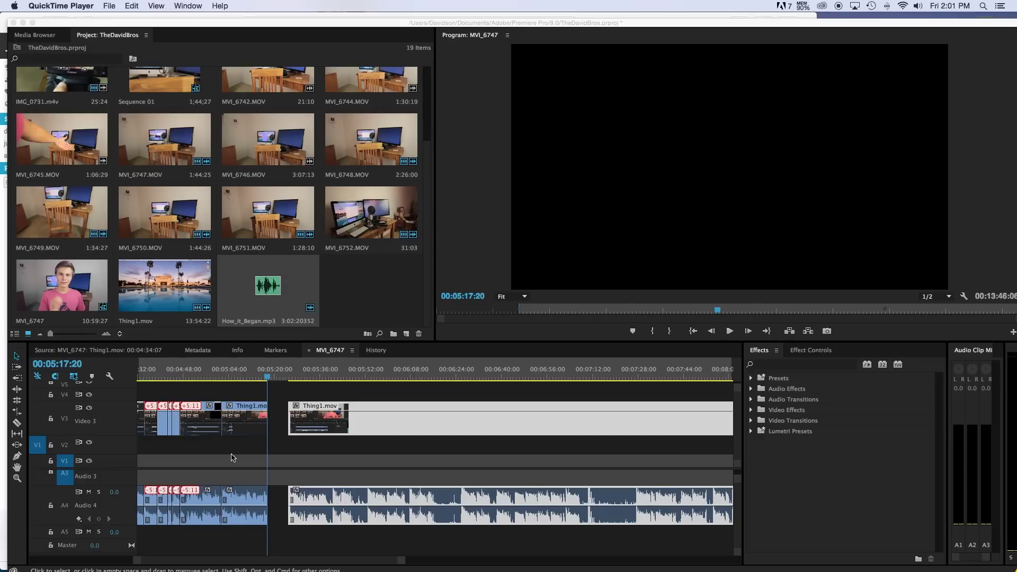
key("equal")
key("equal")
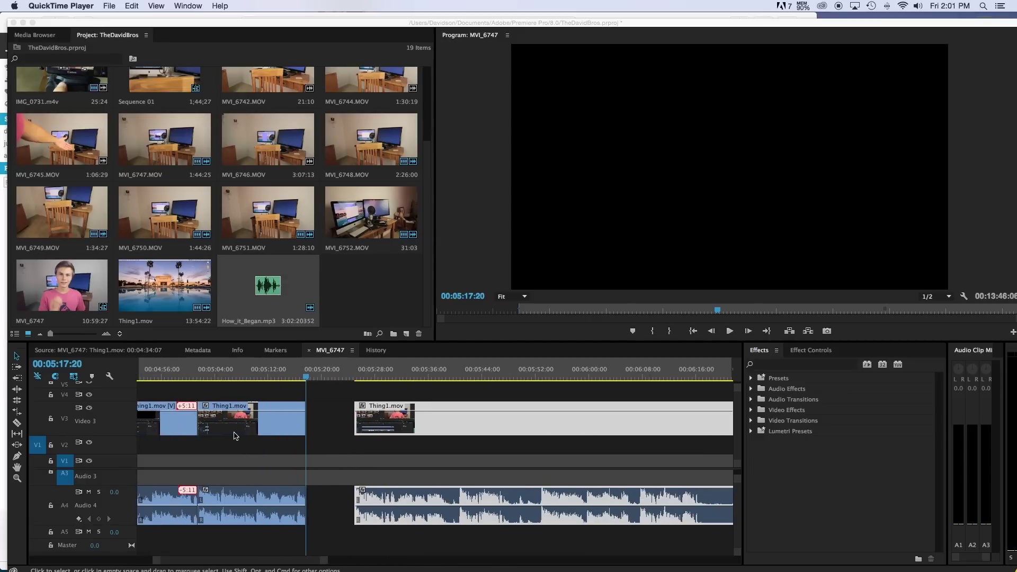
key("equal")
key("minus")
key("equal")
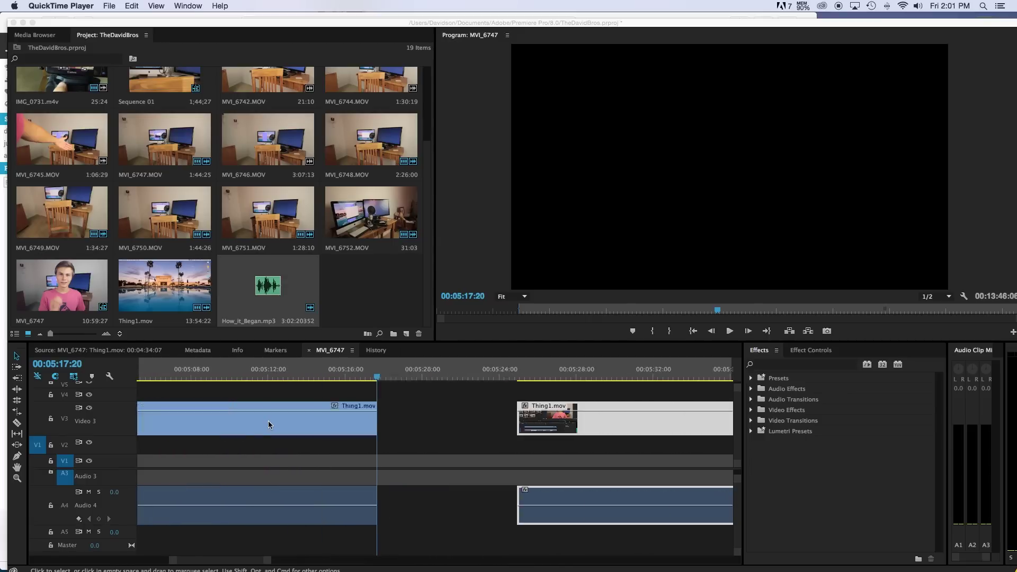
key("minus")
key("minus")
key("minus")
key("equal")
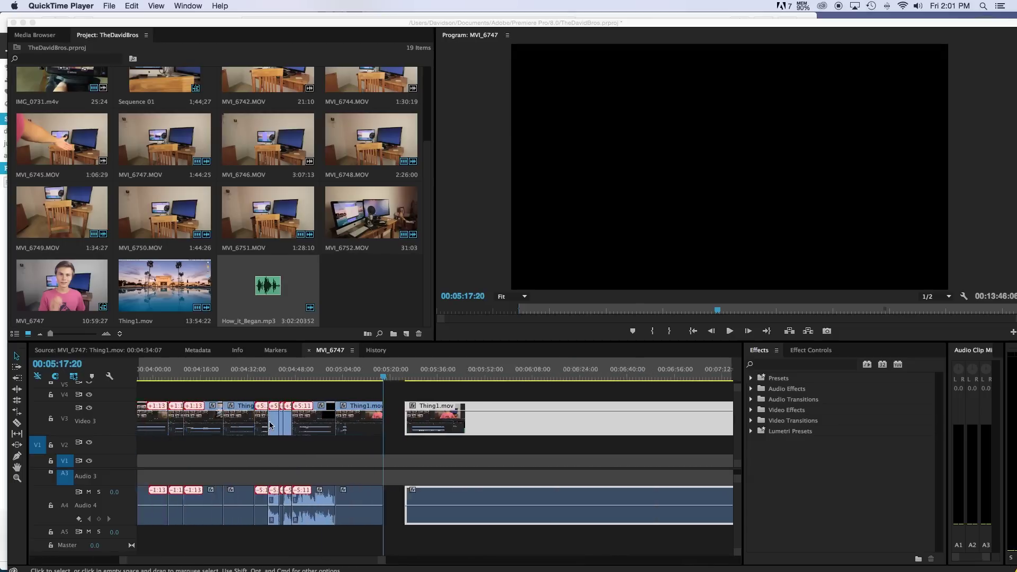
scroll(269, 423, "up", 3)
key("minus")
key("minus")
key("minus")
key("minus")
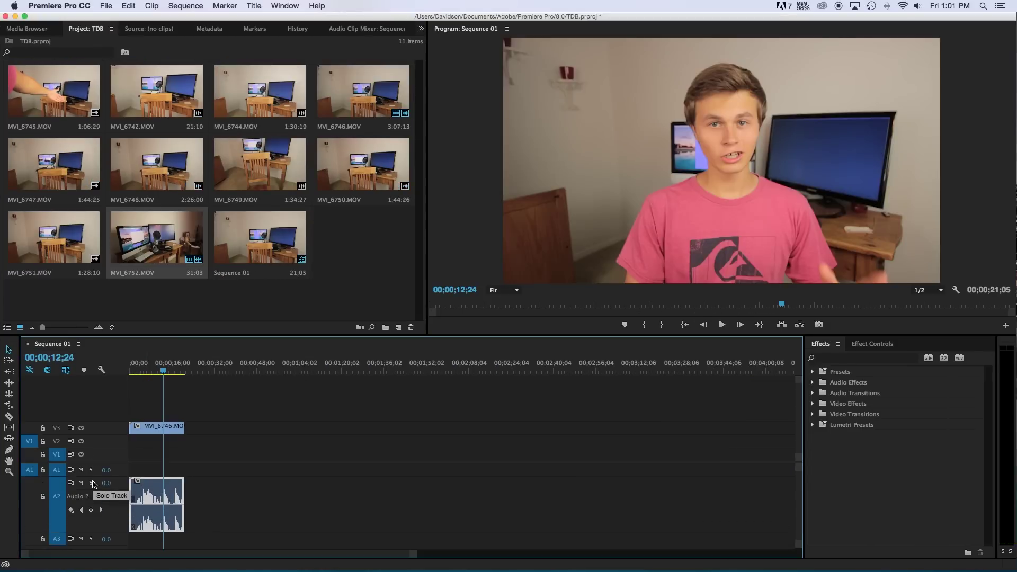
Park the playhead at 00;00;14;18 with the timeline zoomed in around it.
left_click(170, 370)
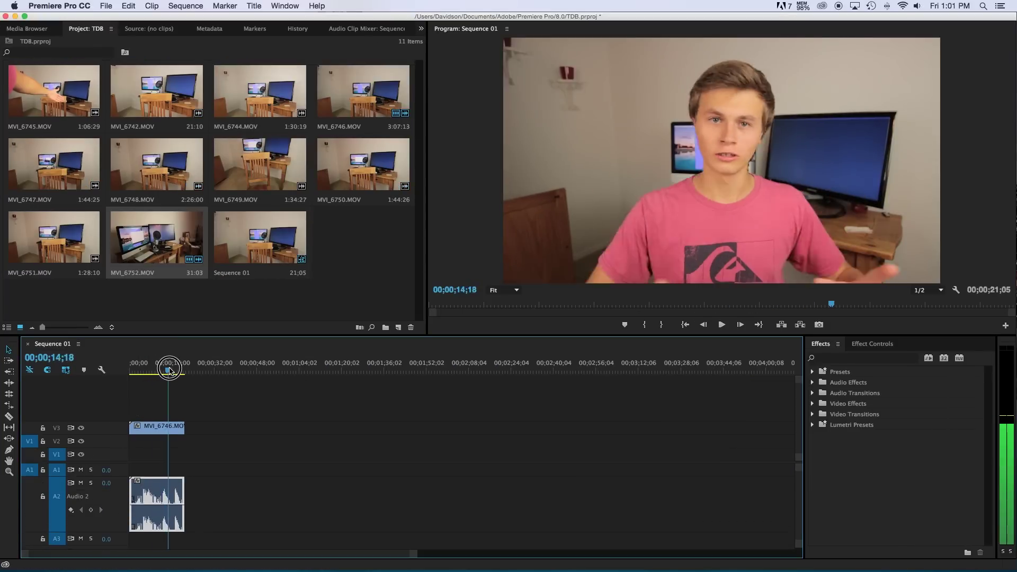
left_click_drag(169, 369, 171, 370)
key("equal")
key("equal")
key("equal")
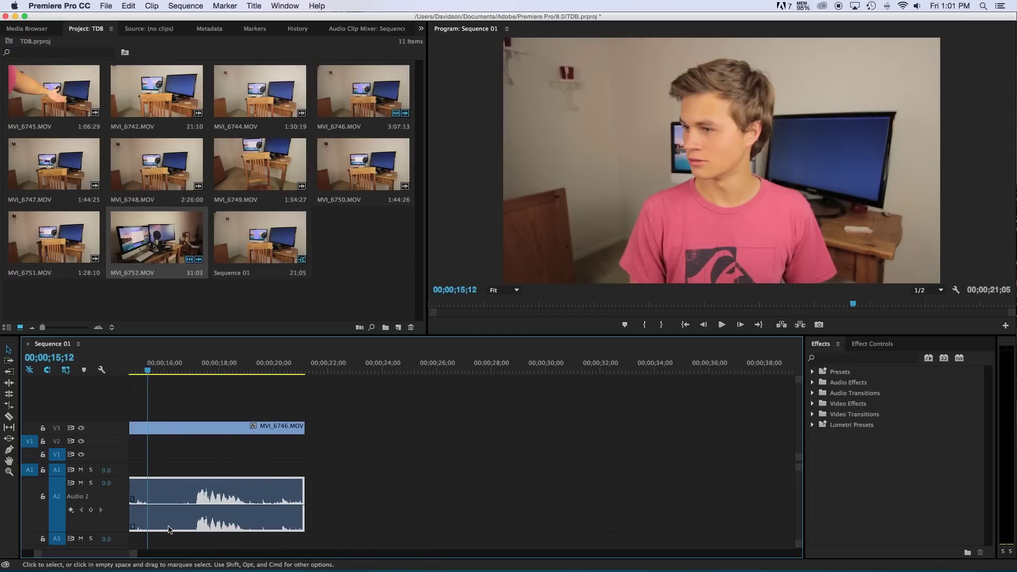
scroll(185, 501, "left", 5)
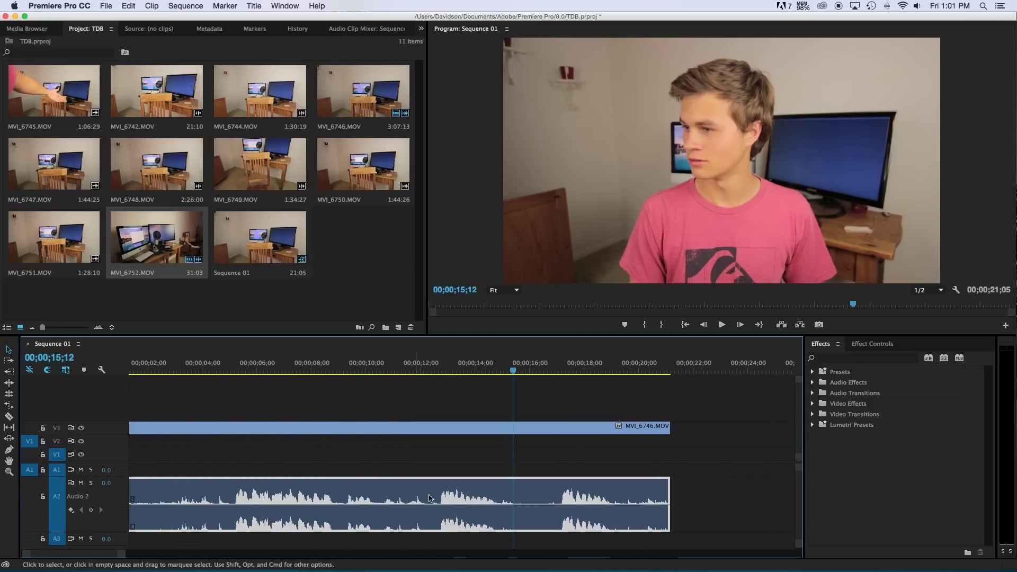
scroll(114, 503, "down", 5)
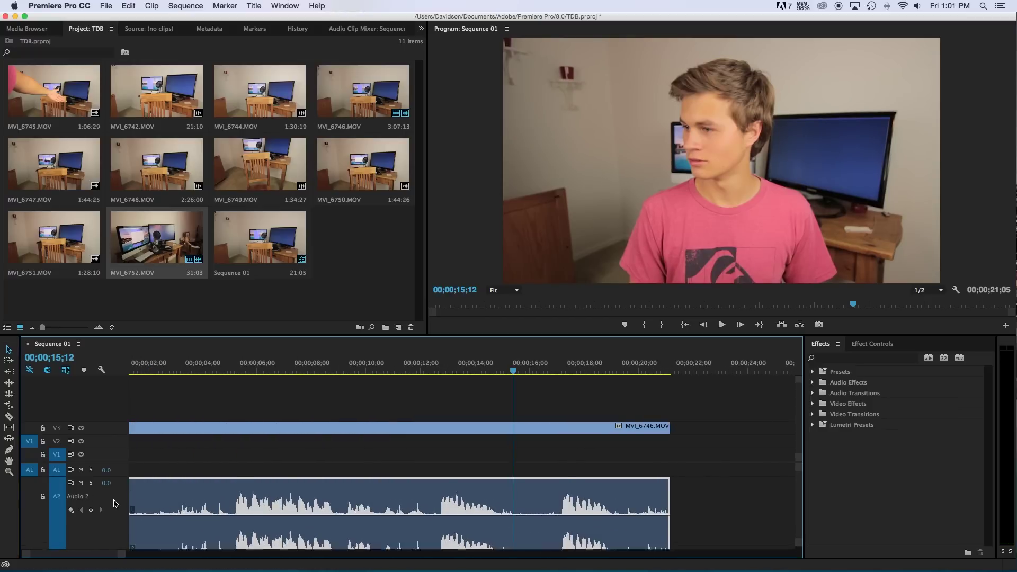
scroll(112, 506, "up", 4)
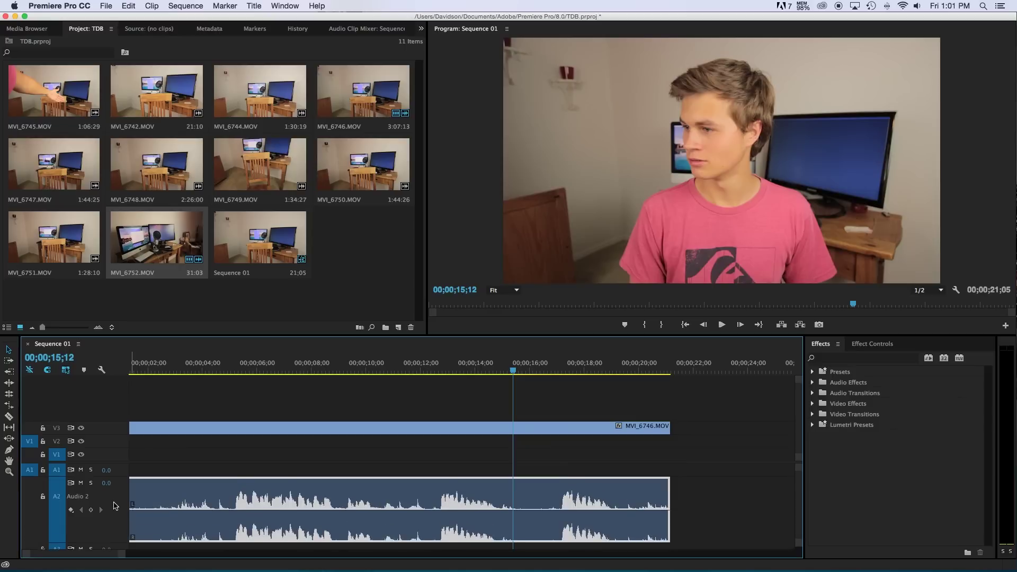
scroll(101, 505, "down", 4)
scroll(99, 505, "down", 3)
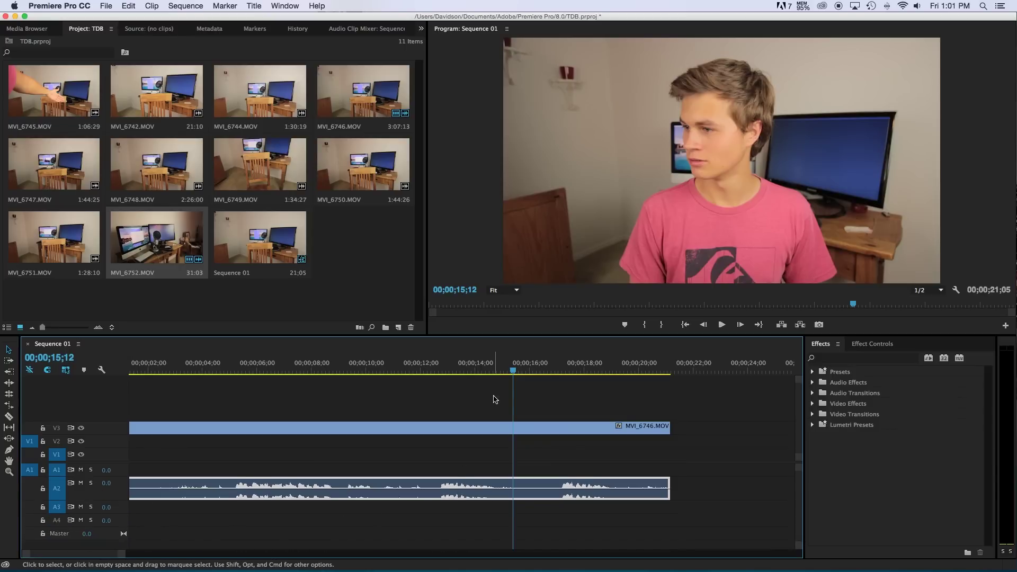
left_click(491, 370)
key("=")
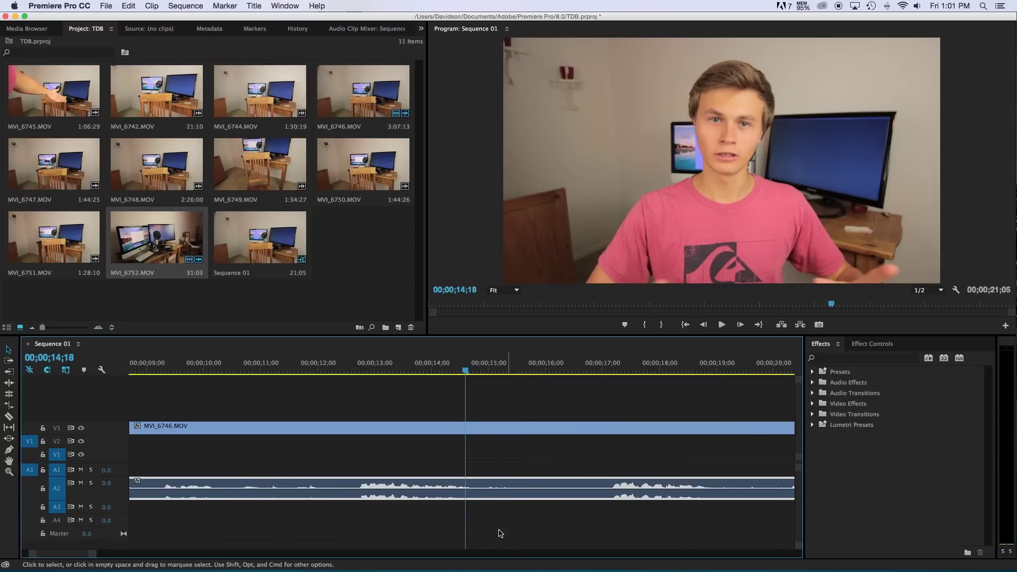
Split MVI_6746 at 14;18, delete everything after it, and place MVI_6750 after the cut.
key("c")
left_click(465, 490)
key("v")
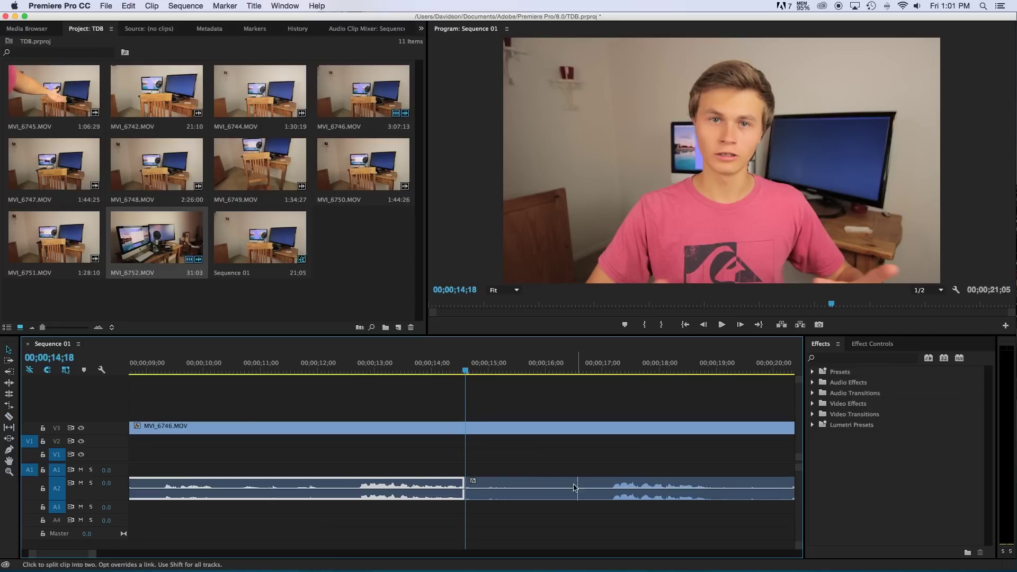
key("i")
key("super+k")
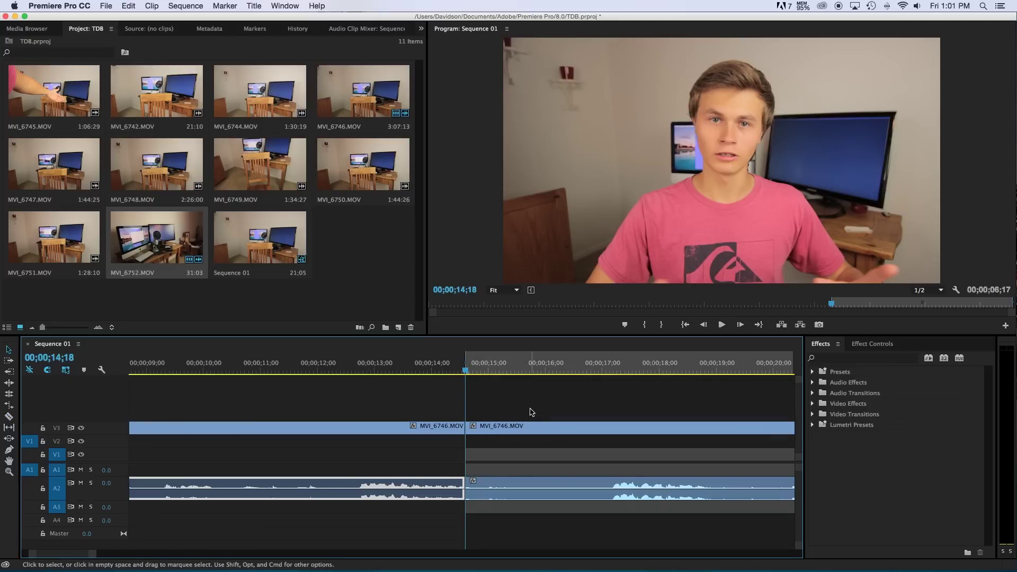
left_click_drag(519, 411, 493, 557)
key("Delete")
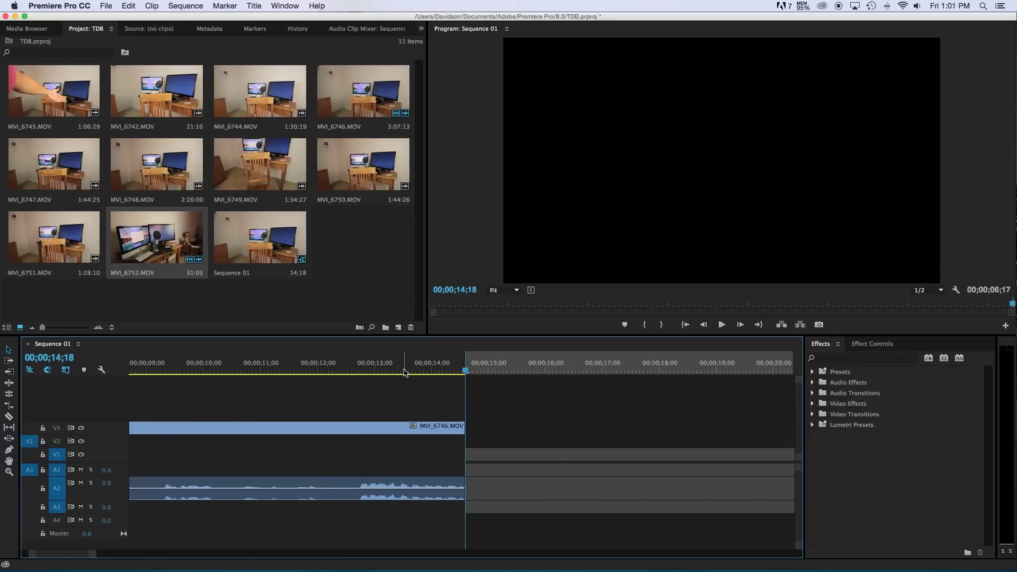
left_click_drag(363, 164, 469, 438)
Preview the join with MVI_6750, then remove MVI_6750 from the sequence.
left_click(462, 370)
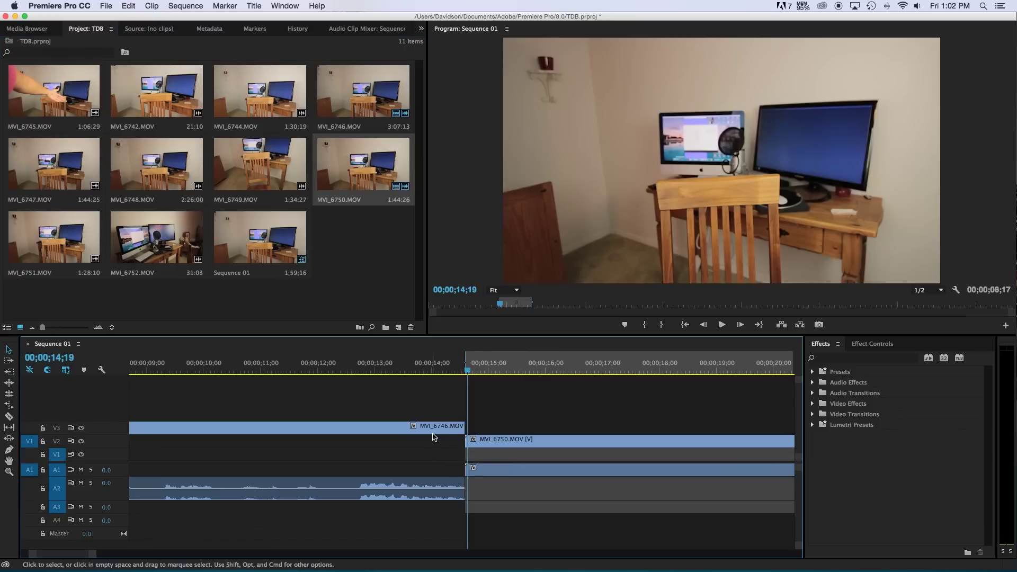
mouse_move(445, 370)
left_mouse_down()
mouse_move(467, 374)
mouse_move(459, 370)
left_mouse_up()
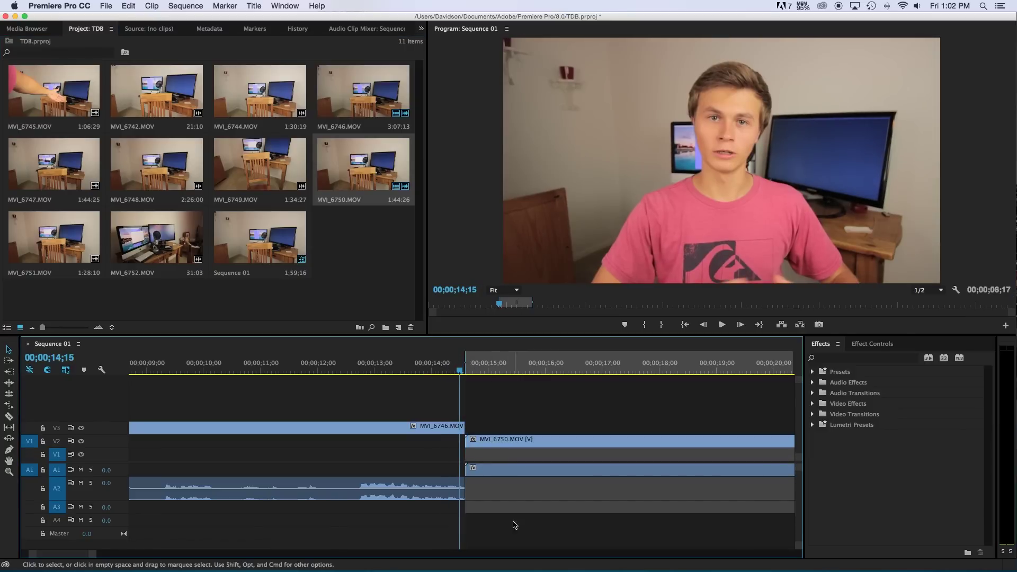
mouse_move(482, 453)
left_mouse_down()
mouse_move(654, 446)
mouse_move(472, 444)
left_mouse_up()
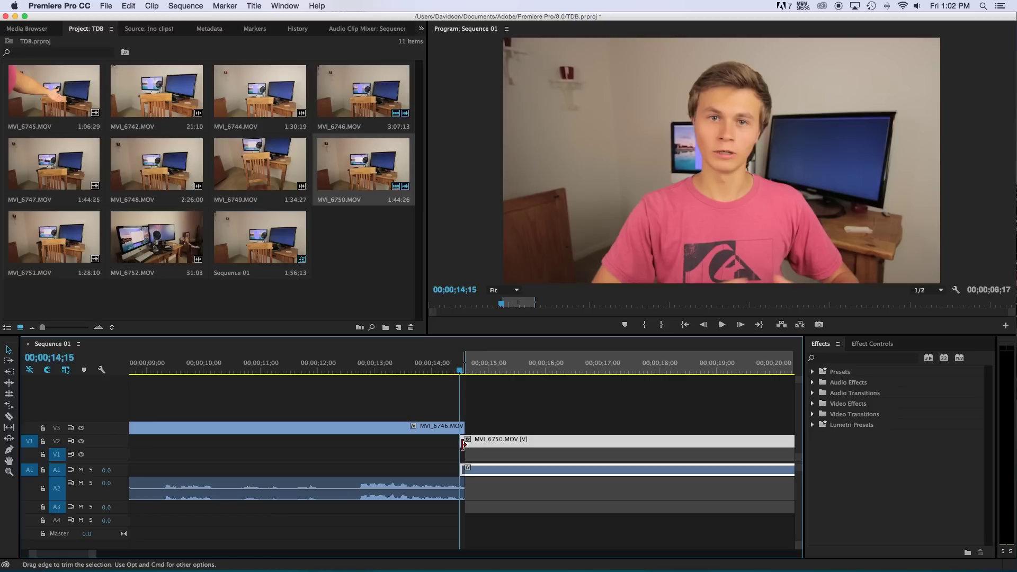
key("space")
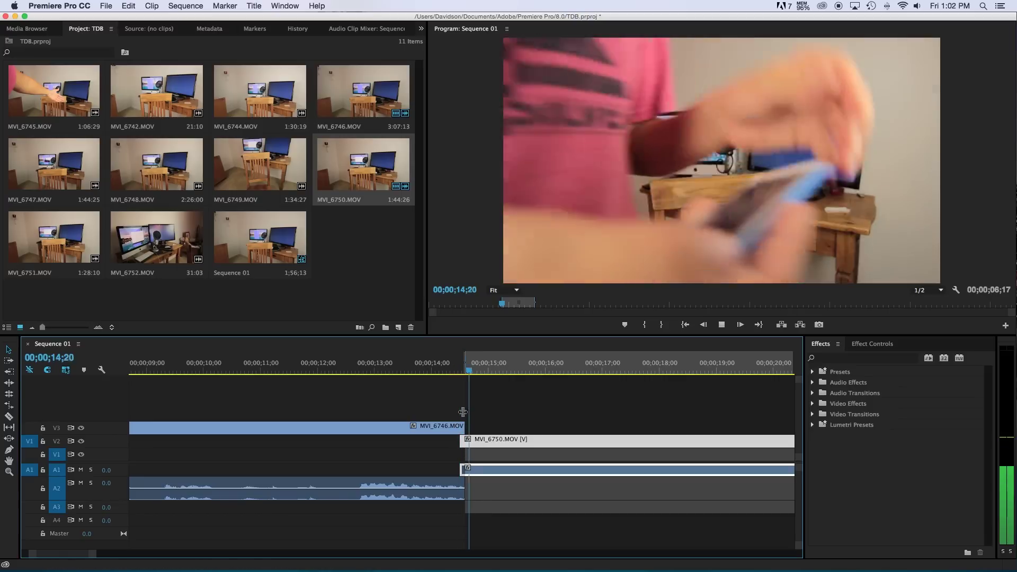
key("space")
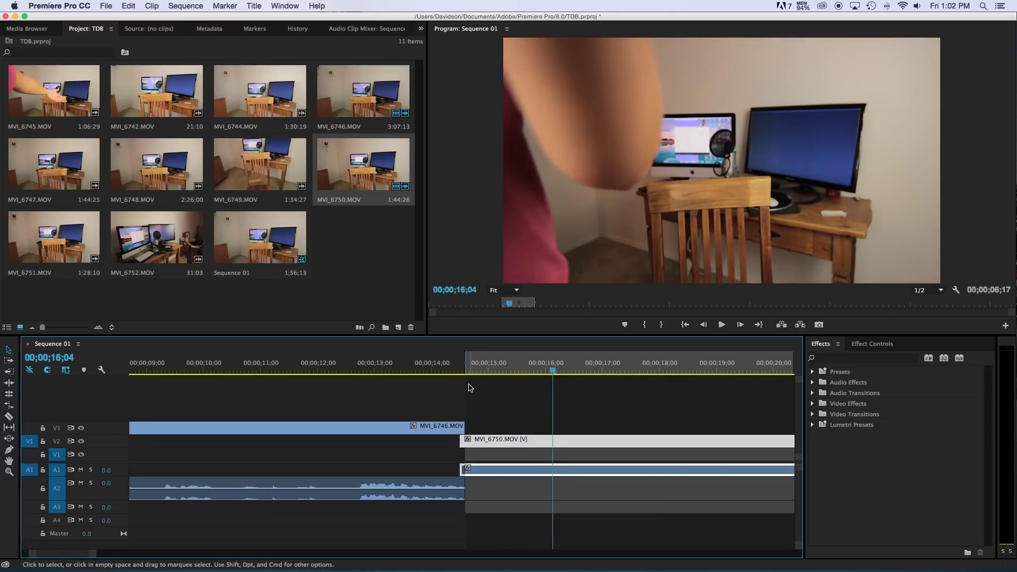
key("Delete")
Apply Video Effects > Color Correction > Fast Color Corrector to MVI_6746 and view its Effect Controls.
left_click(813, 403)
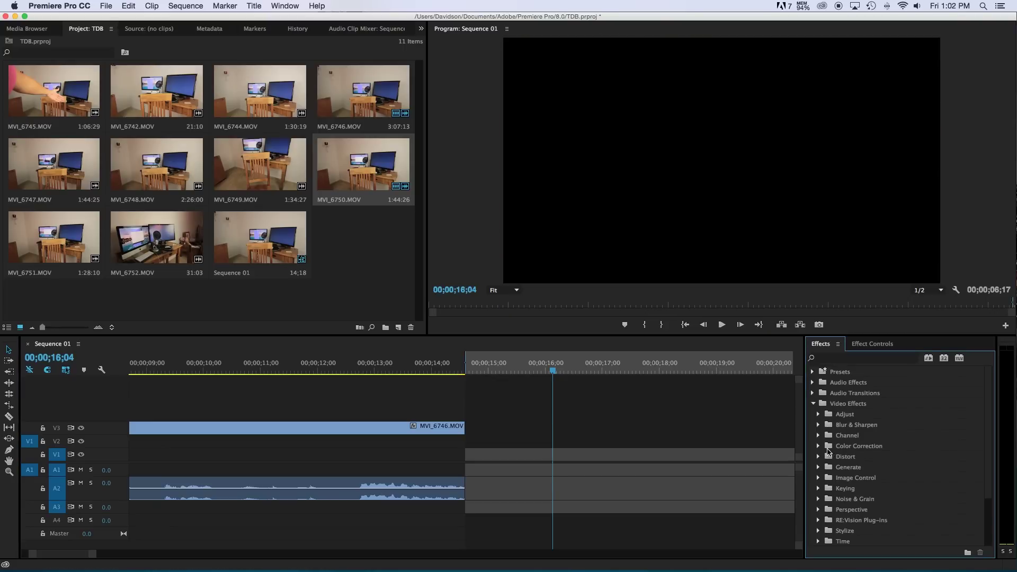
left_click(819, 446)
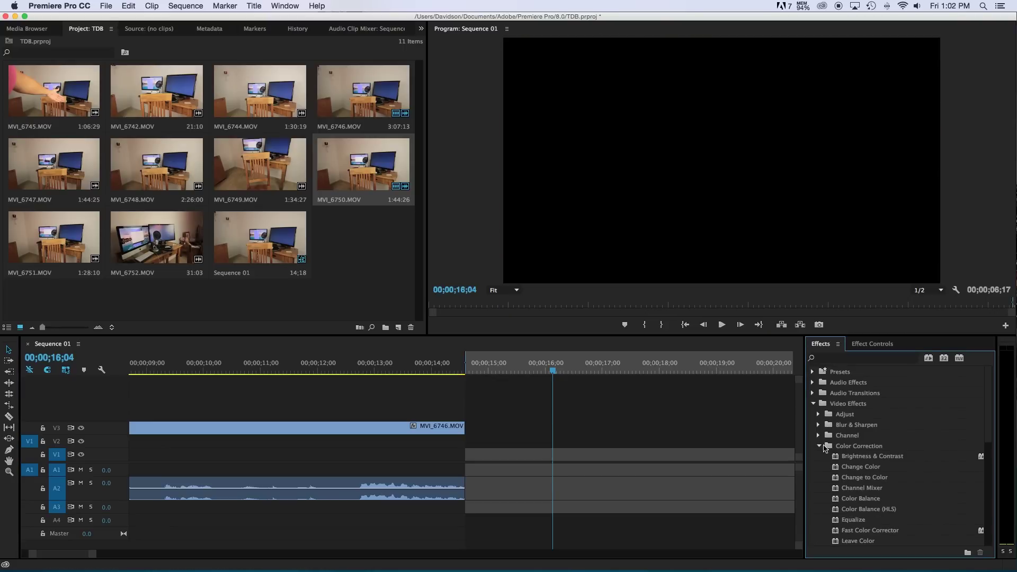
left_click(819, 447)
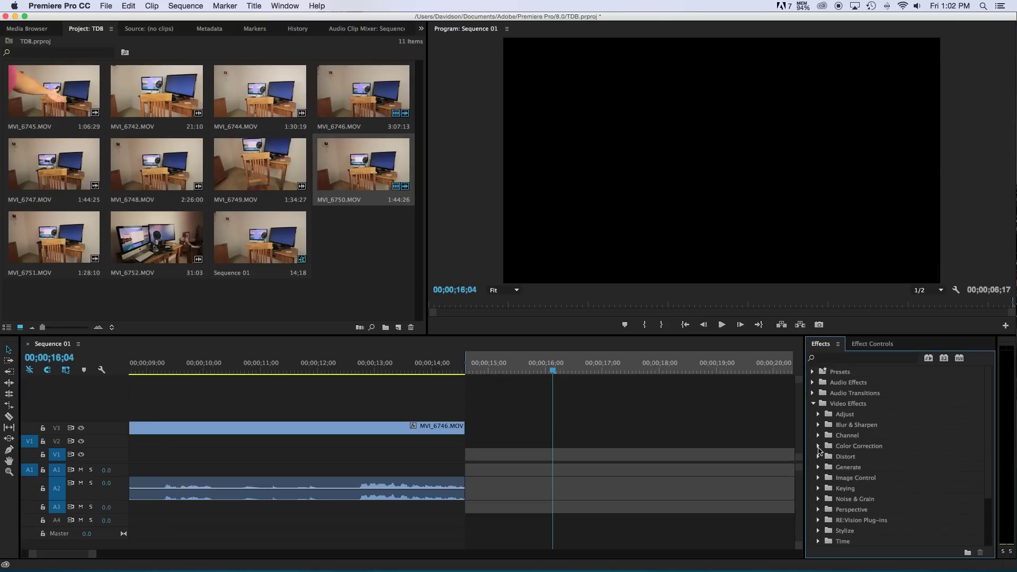
left_click(819, 446)
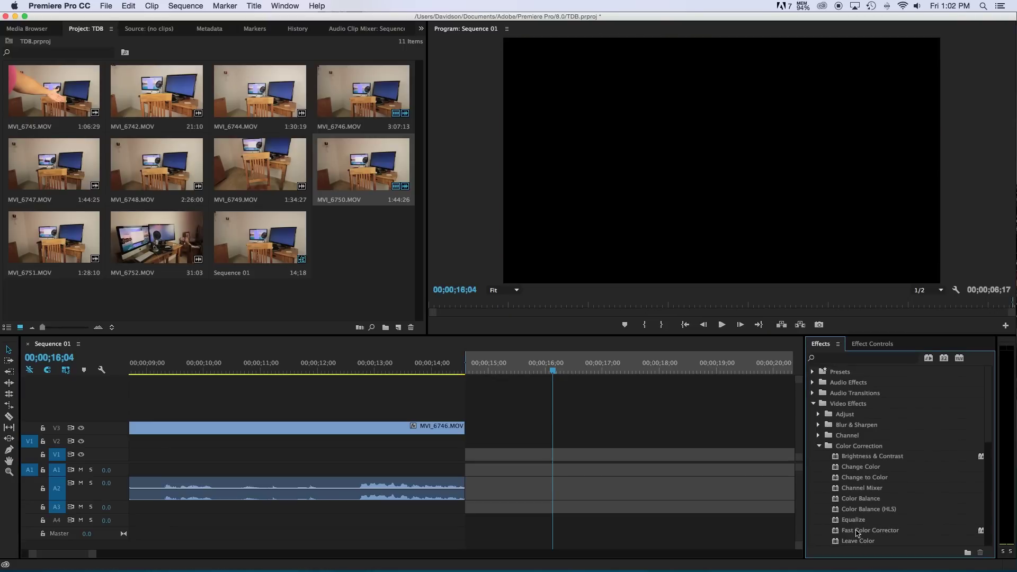
scroll(863, 531, "down", 2)
left_click(867, 490)
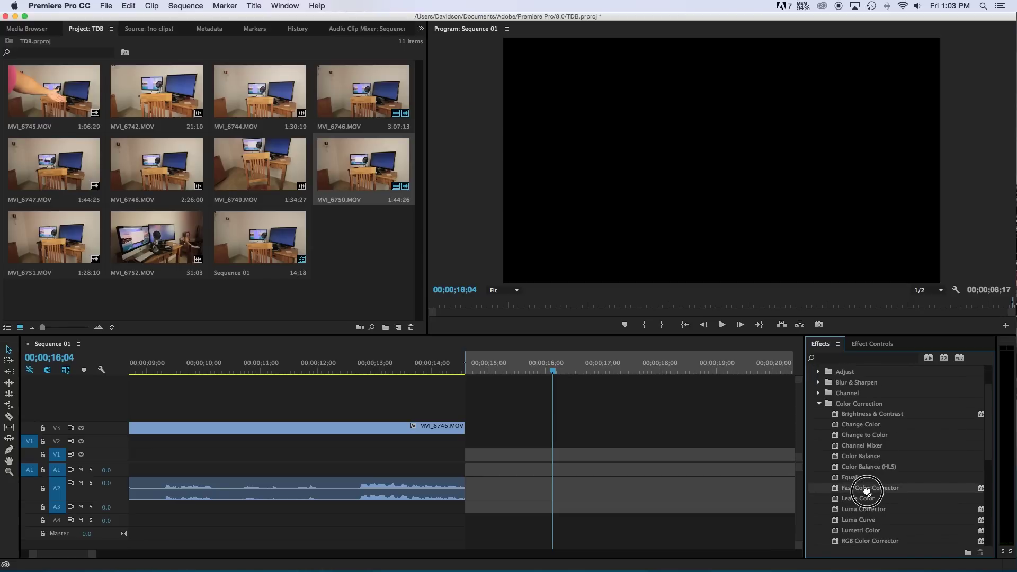
left_click_drag(867, 490, 383, 431)
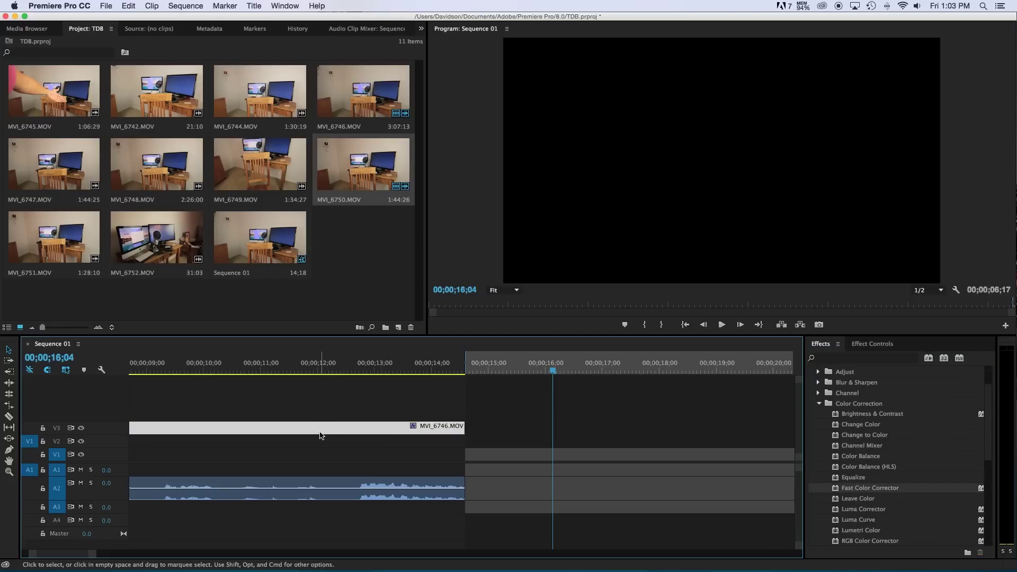
left_click(393, 427)
left_click(874, 345)
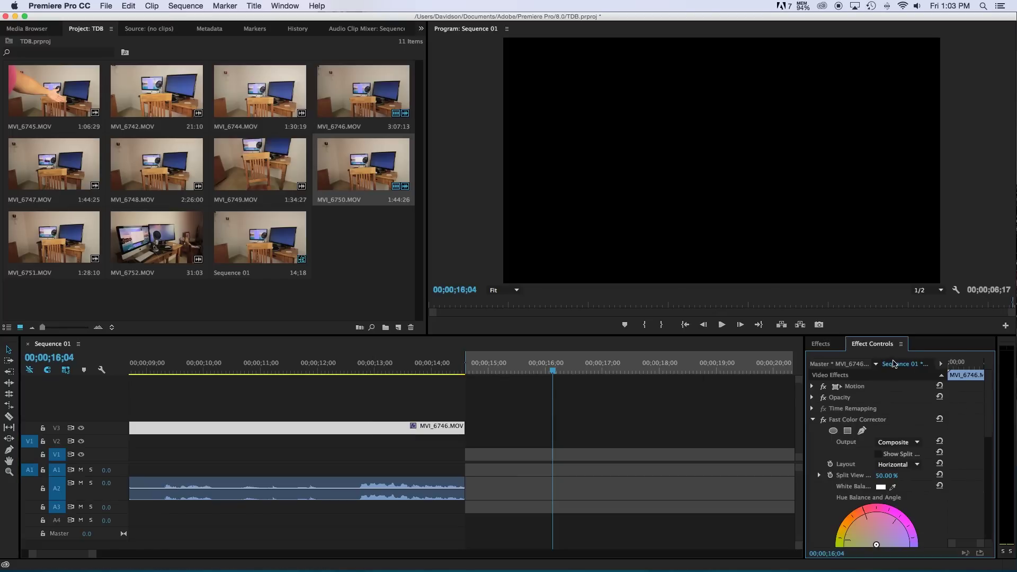
At 00;00;12;25, drag the Hue Balance and Angle wheel to shift MVI_6746's colour cast.
scroll(882, 379, "down", 2)
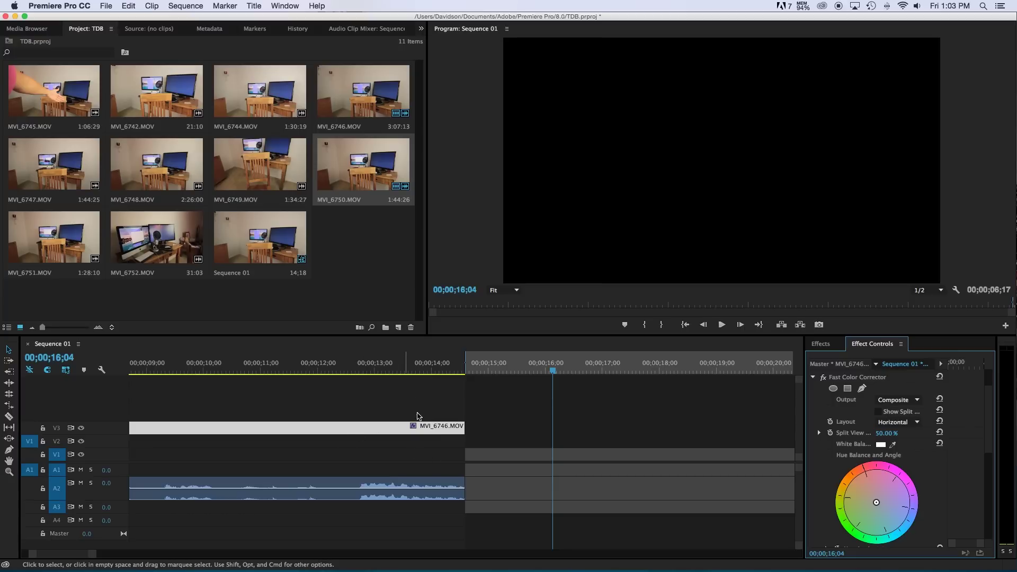
left_click_drag(508, 374, 364, 371)
left_click_drag(874, 507, 884, 509)
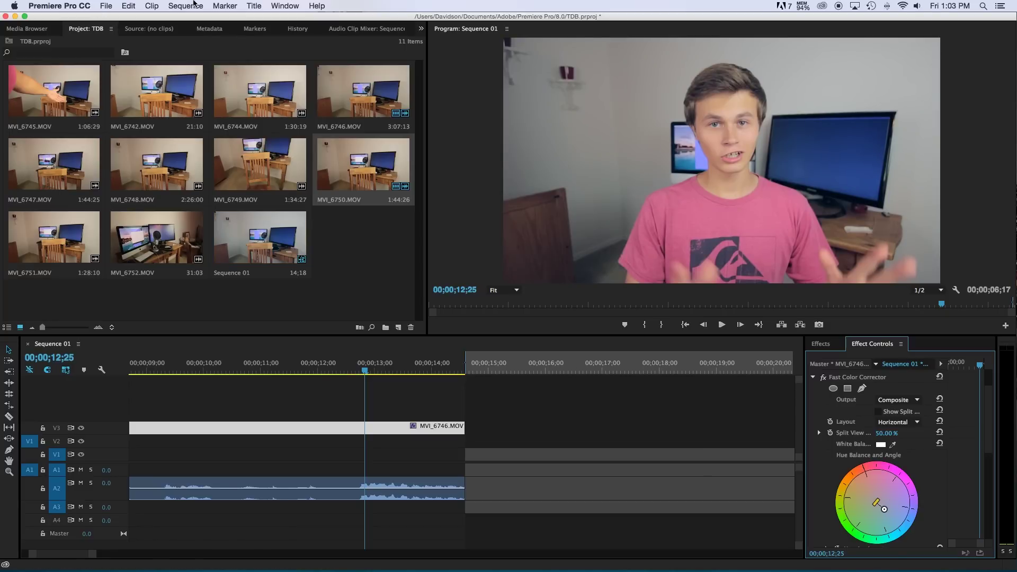
left_click(277, 5)
Switch to the Color workspace and add the RGB parade beside the waveform in Lumetri Scopes.
mouse_move(339, 19)
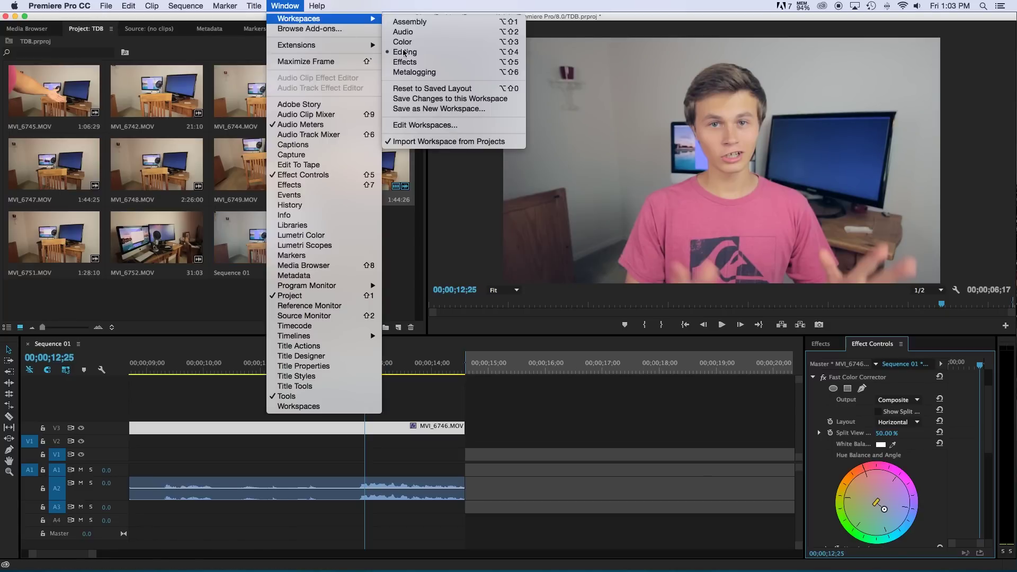
left_click(453, 46)
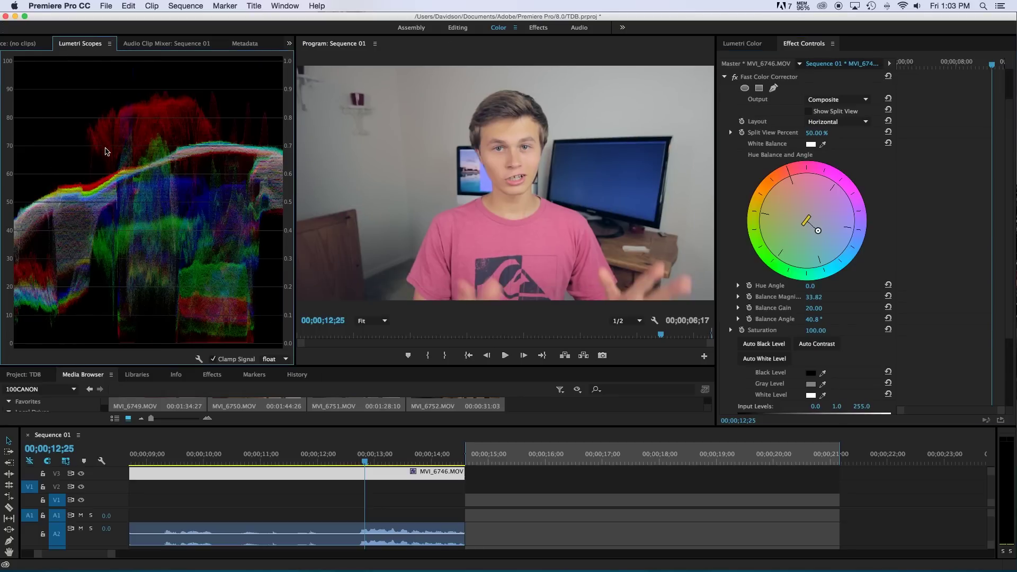
left_click(199, 359)
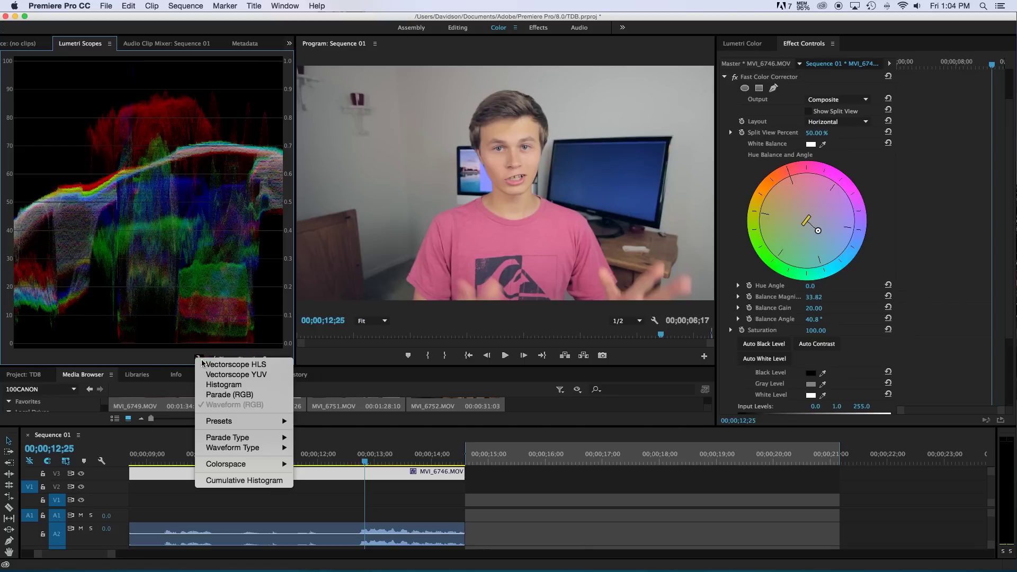
left_click(231, 395)
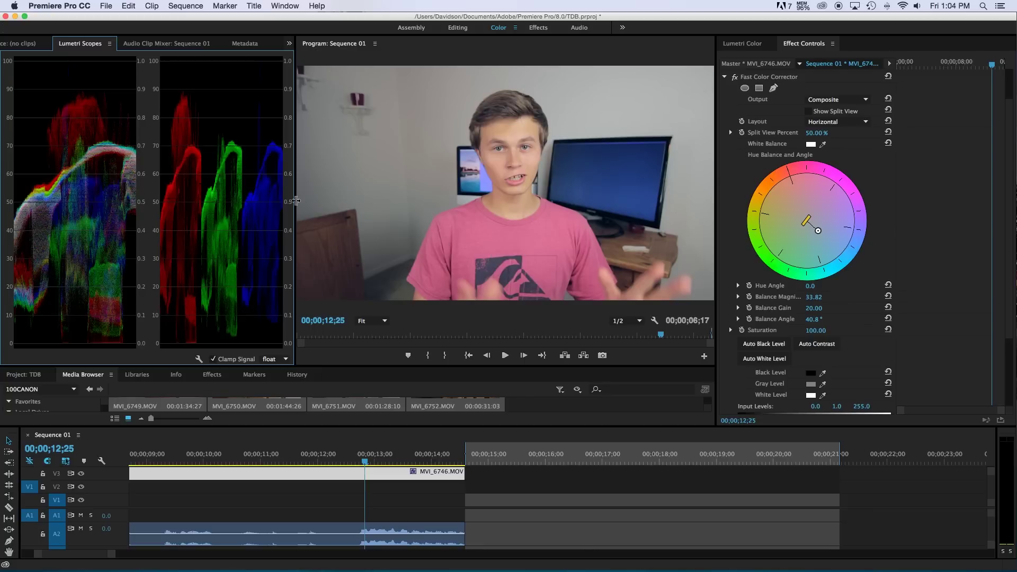
left_click(466, 178)
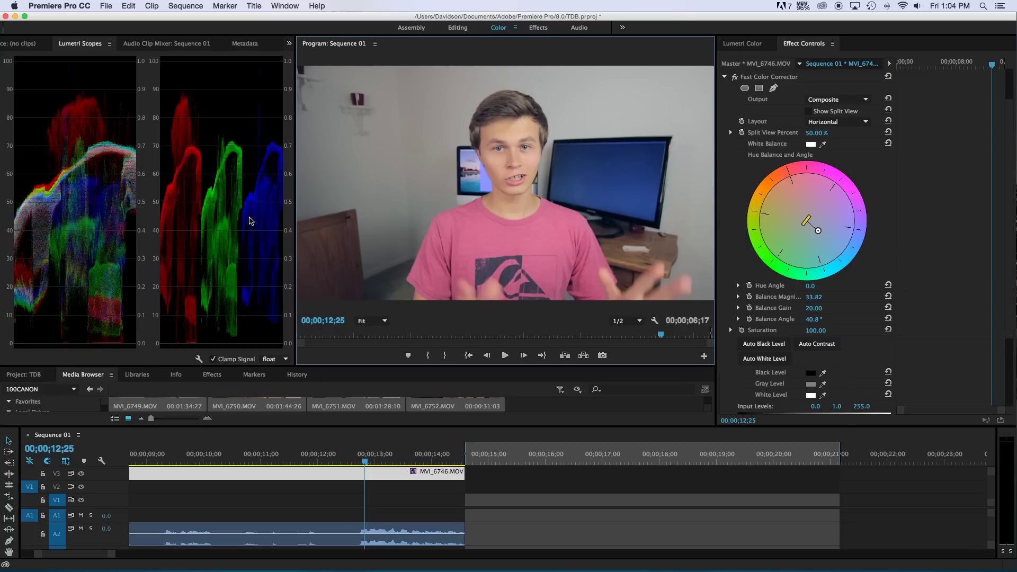
Nudge the hue balance to 32.20 at 37.5°, enlarge the lower panel and show the Effects list.
left_click_drag(818, 230, 819, 231)
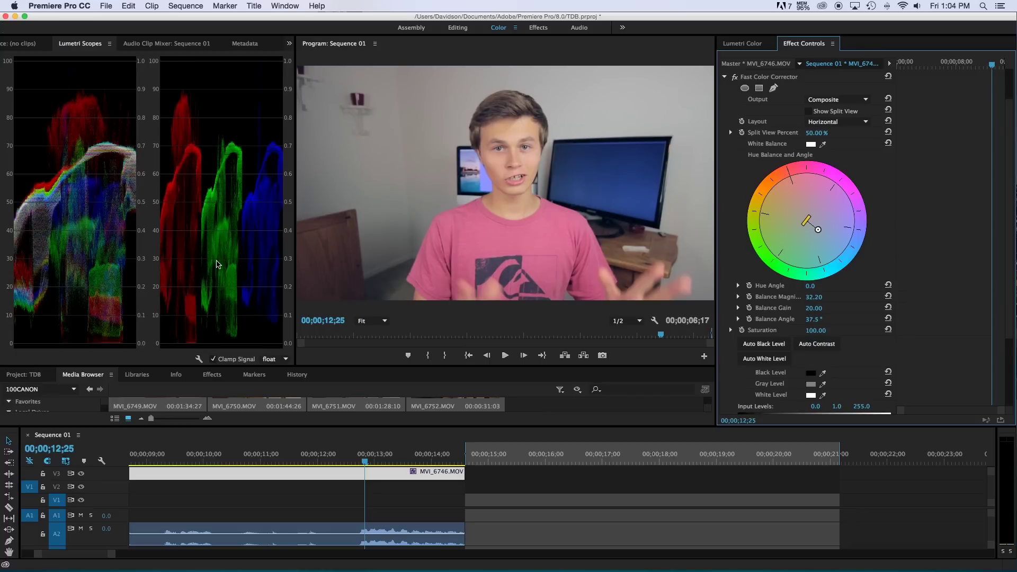
left_click_drag(217, 367, 217, 332)
left_click(212, 339)
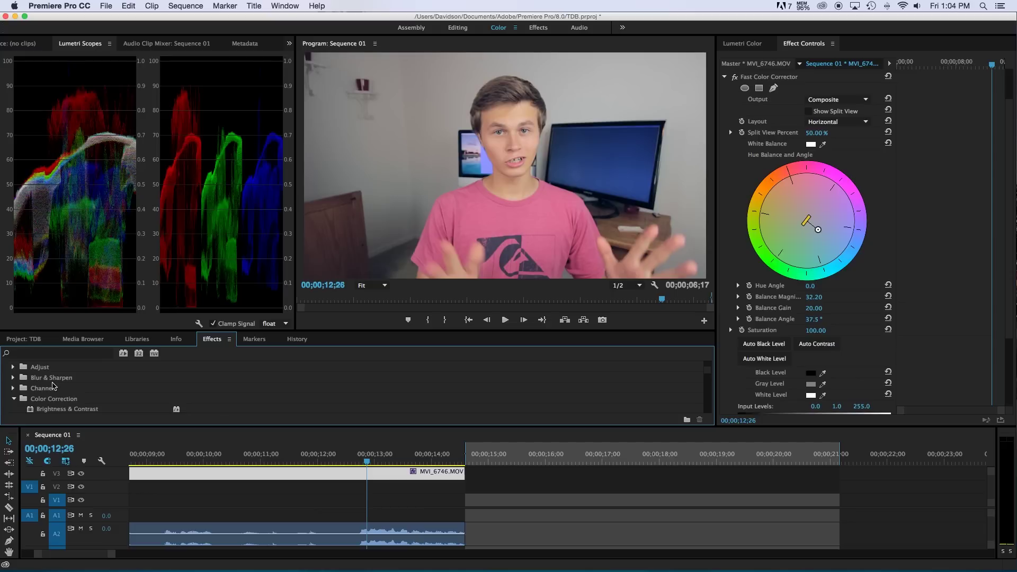
Apply Luma Corrector from Color Correction to MVI_6746.MOV and collapse Fast Color Corrector.
scroll(53, 387, "down", 5)
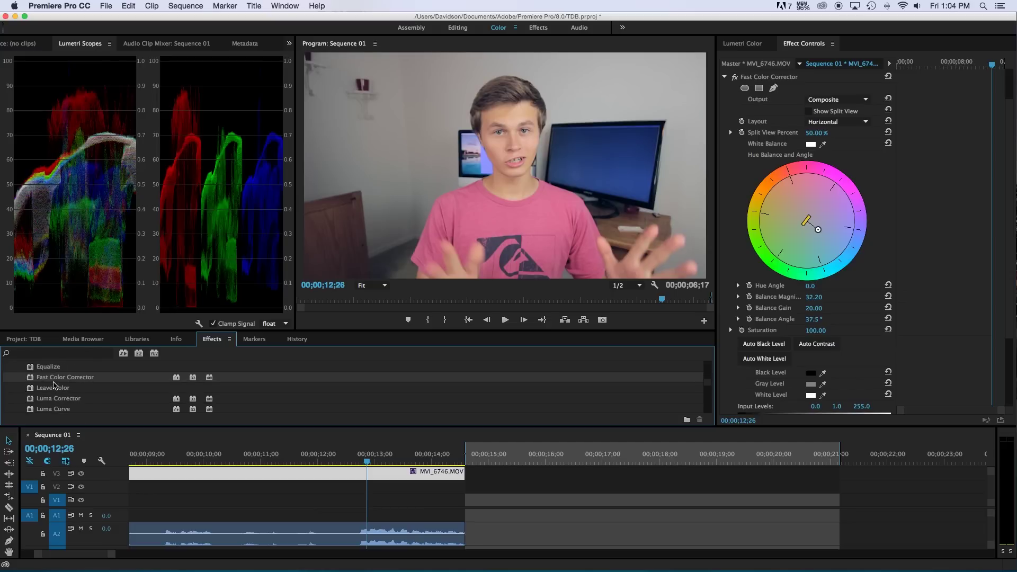
left_click_drag(55, 404, 217, 474)
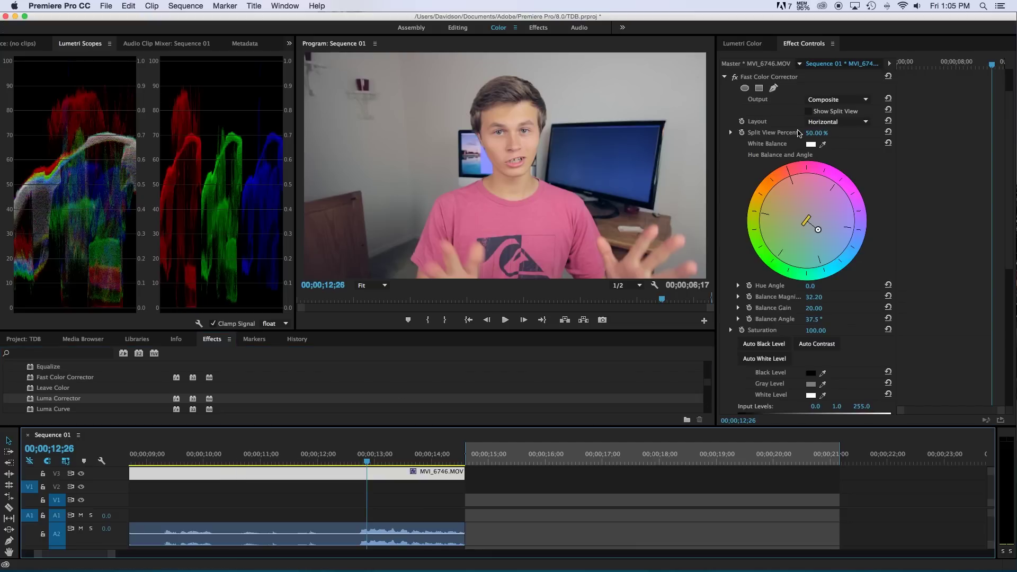
scroll(801, 136, "up", 3)
left_click(724, 119)
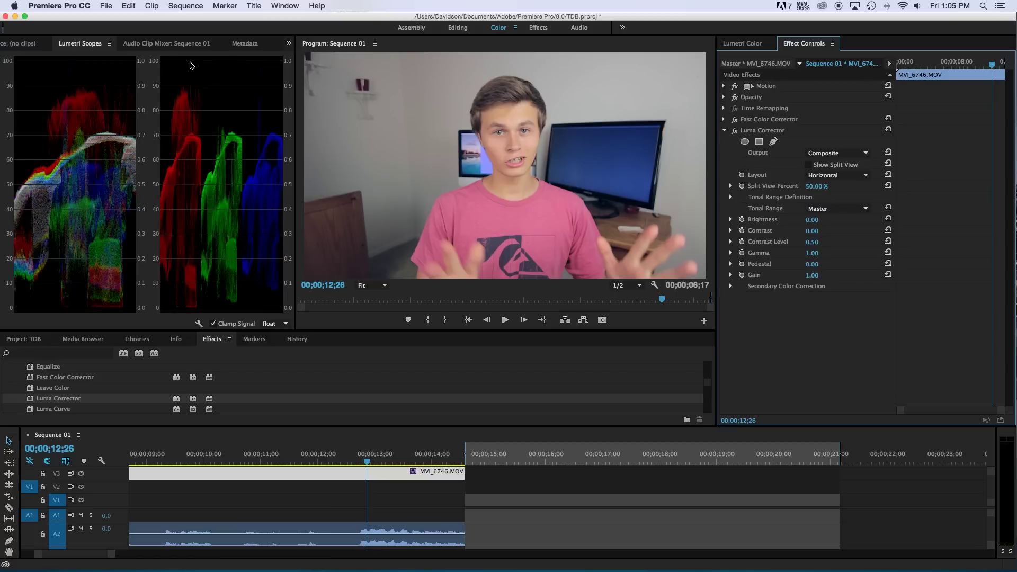
Enable Clamp Signal and raise the Luma Corrector Brightness to 18.
left_click(212, 324)
left_click(812, 220)
type("3")
key("Return")
left_click_drag(812, 219, 818, 221)
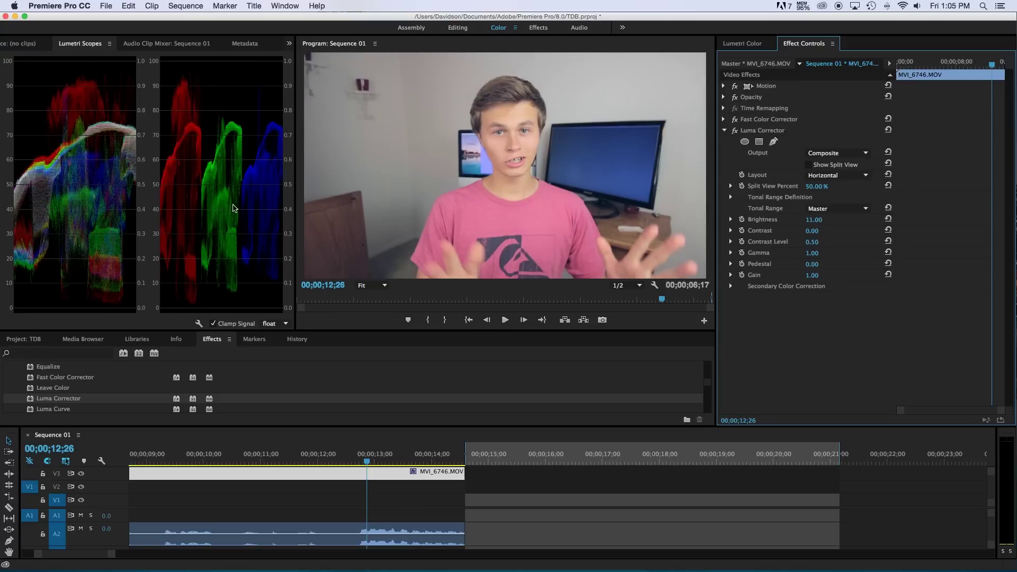
Increase Contrast to 6, then scrub Gamma down and back up to tune the midtones.
mouse_move(812, 231)
left_mouse_down()
mouse_move(817, 220)
mouse_move(817, 231)
left_mouse_up()
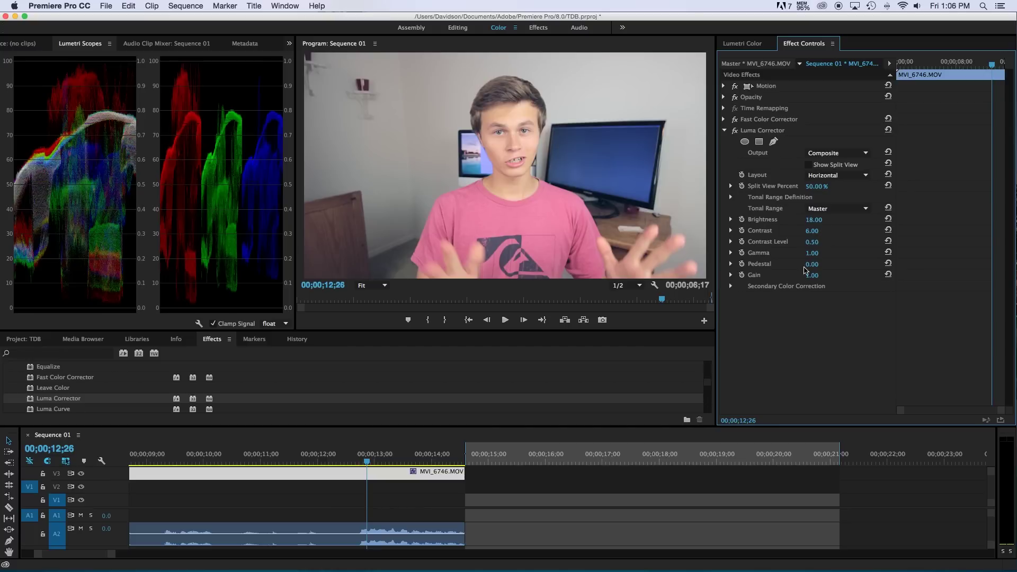
left_click_drag(813, 253, 792, 253)
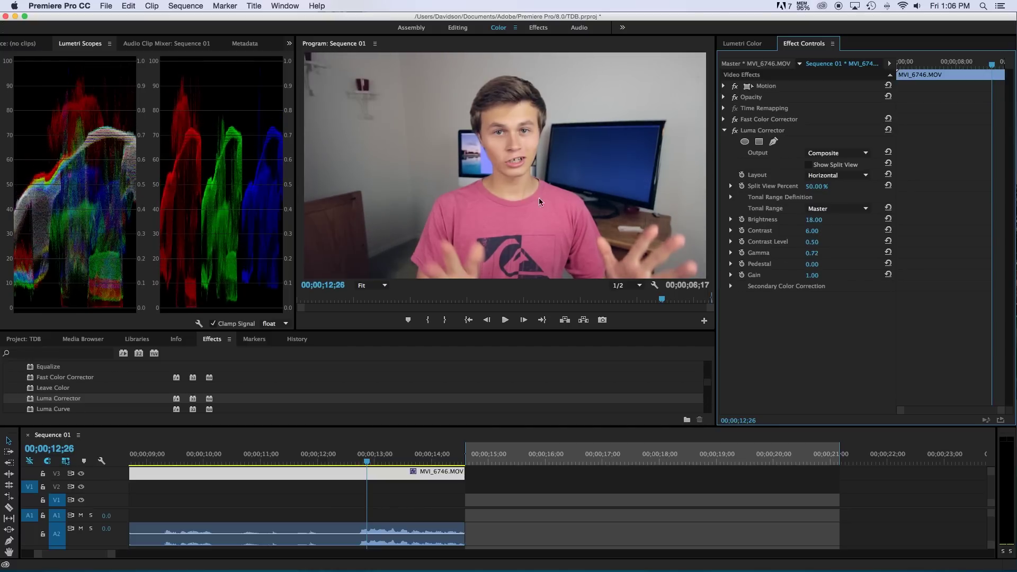
mouse_move(812, 253)
left_mouse_down()
mouse_move(837, 253)
mouse_move(807, 242)
mouse_move(818, 242)
left_mouse_up()
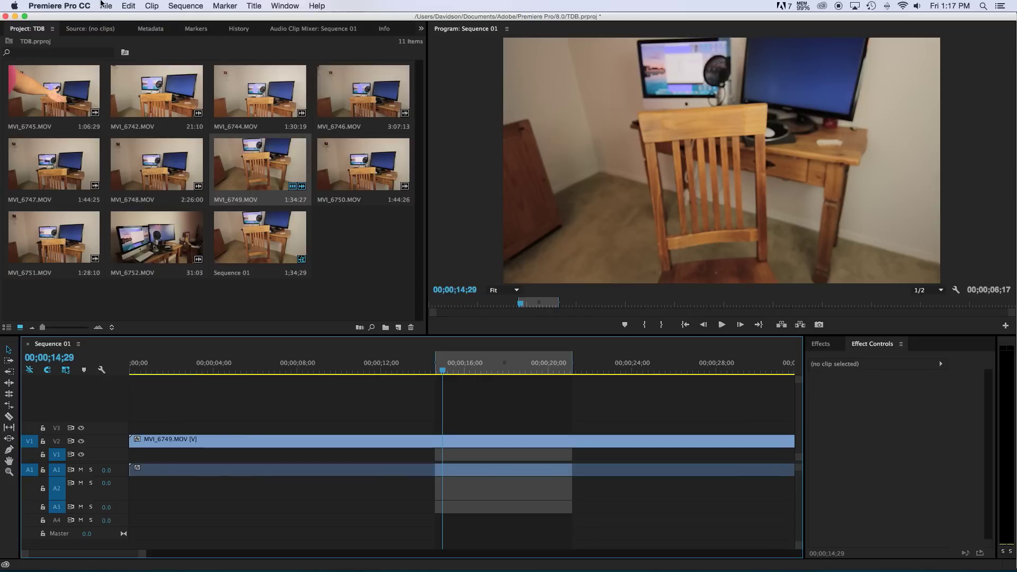
Open the Export Media settings with H.264 format and the Match Source – High bitrate preset.
left_click(104, 5)
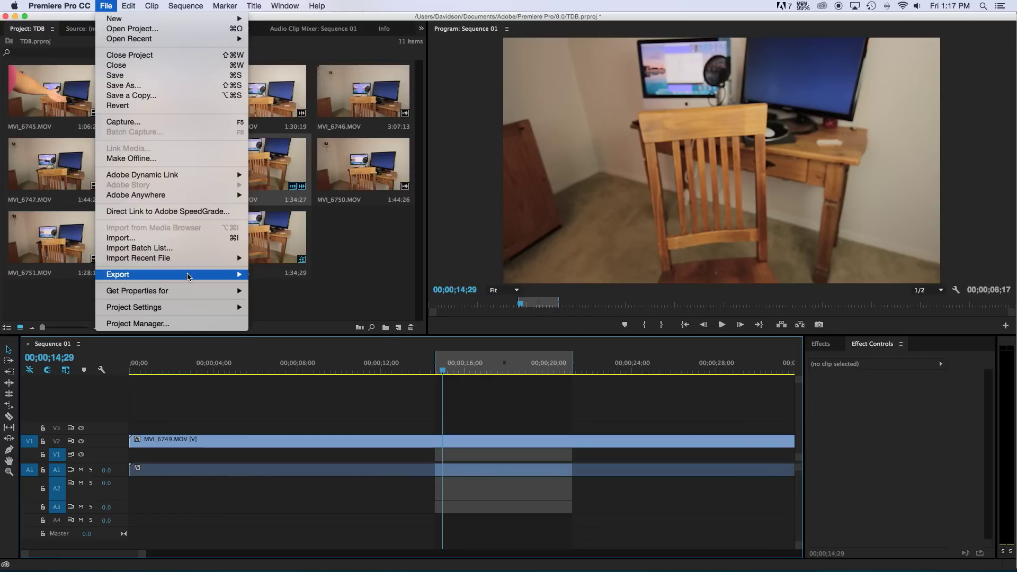
mouse_move(189, 276)
left_click(297, 275)
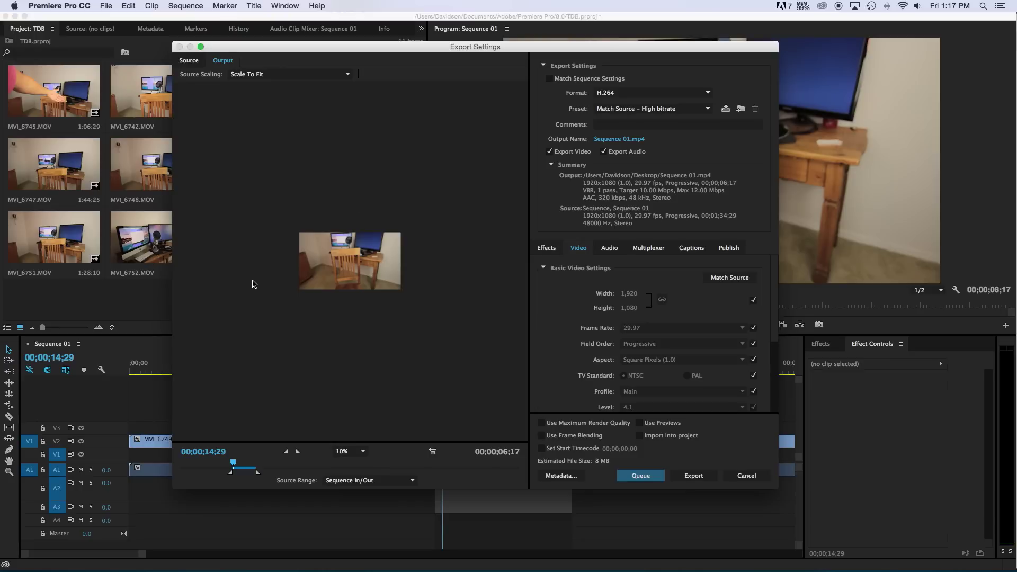
left_click(607, 93)
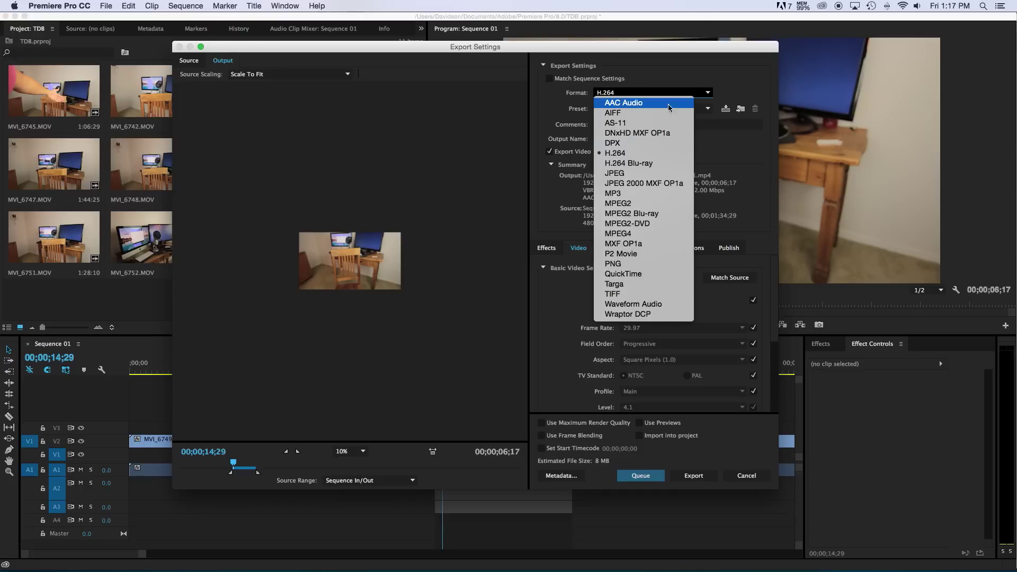
left_click(747, 93)
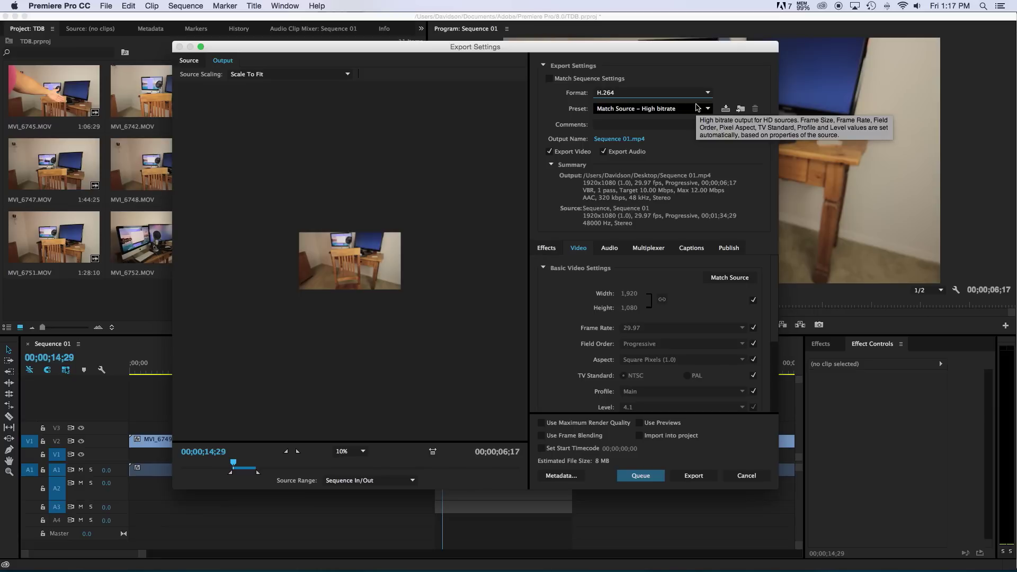
left_click(615, 110)
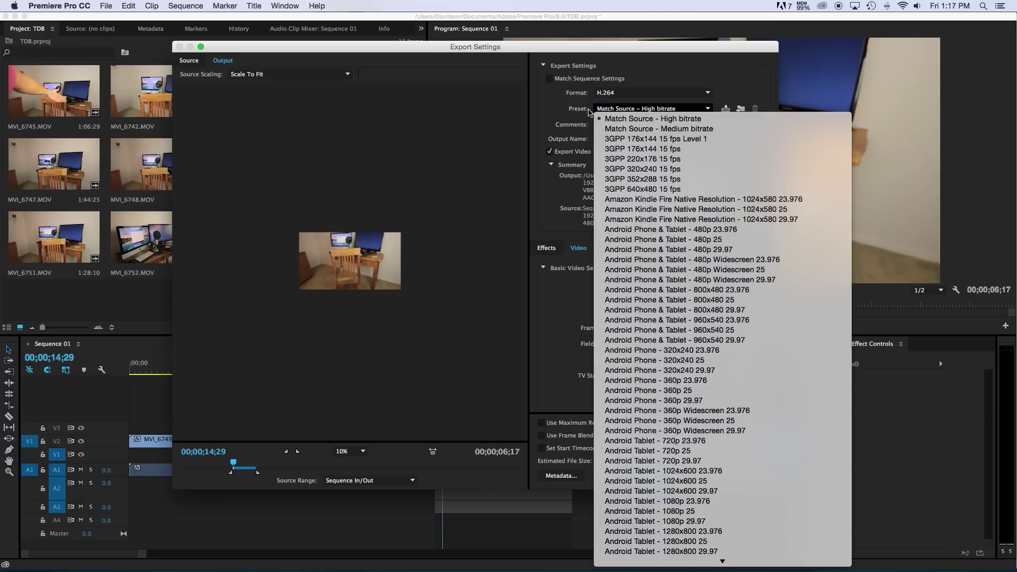
left_click(580, 113)
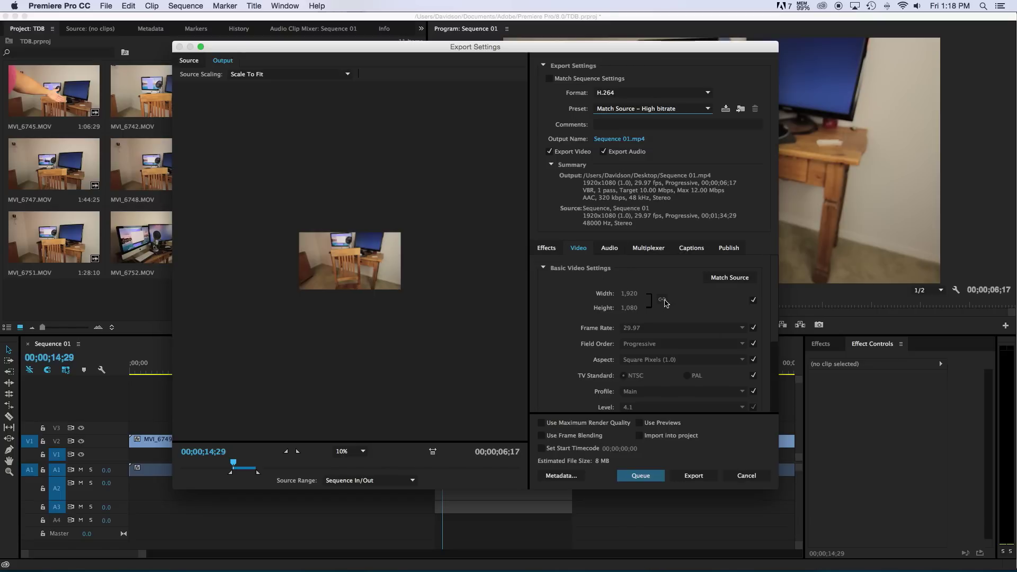
Toggle the width/height match checkbox and unlock frame rate, leaving 1920x1080 at 29.97 fps.
left_click(754, 300)
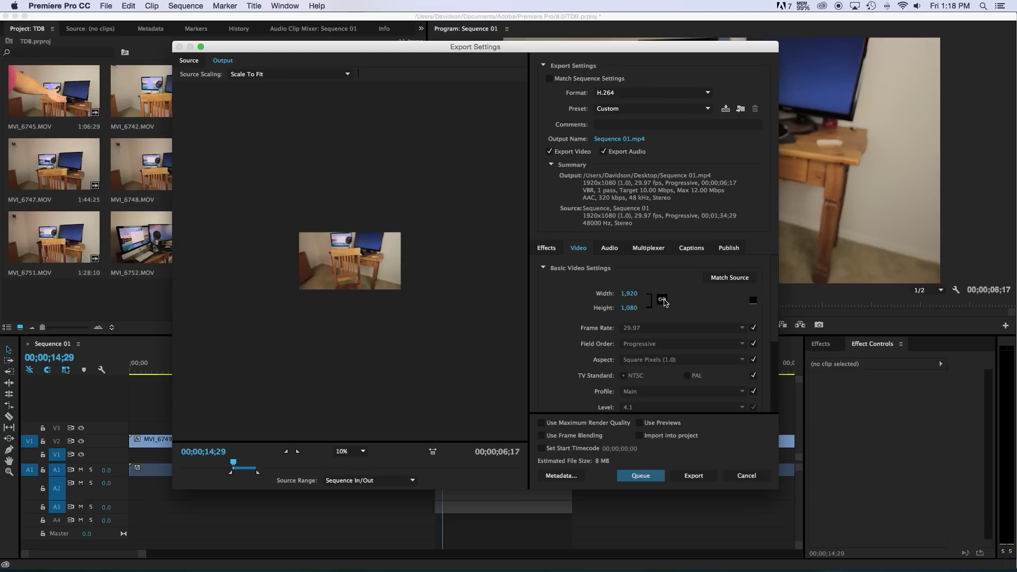
left_click(754, 300)
left_click(753, 328)
Confirm AAC as the audio export format.
left_click(612, 252)
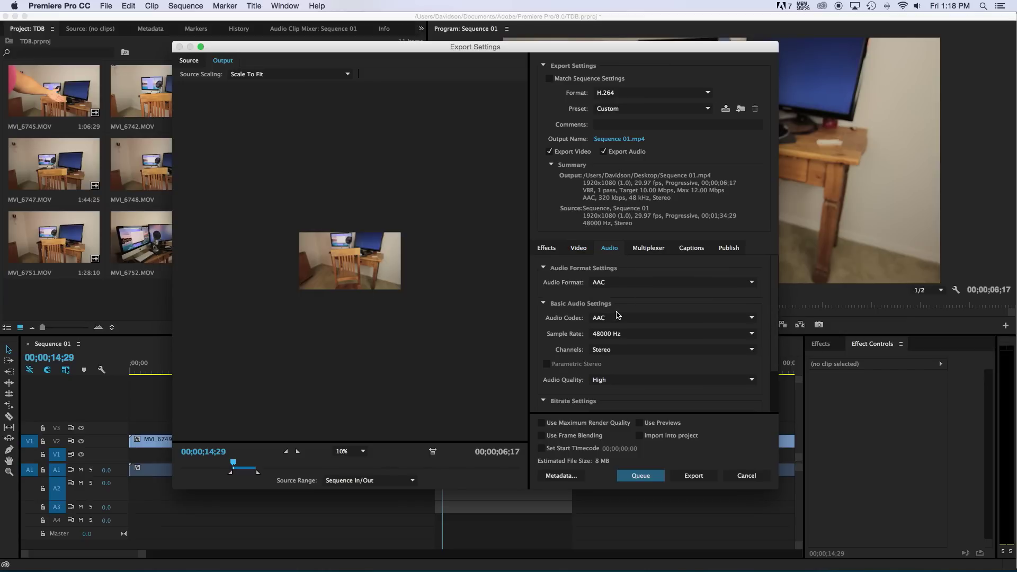
left_click(638, 283)
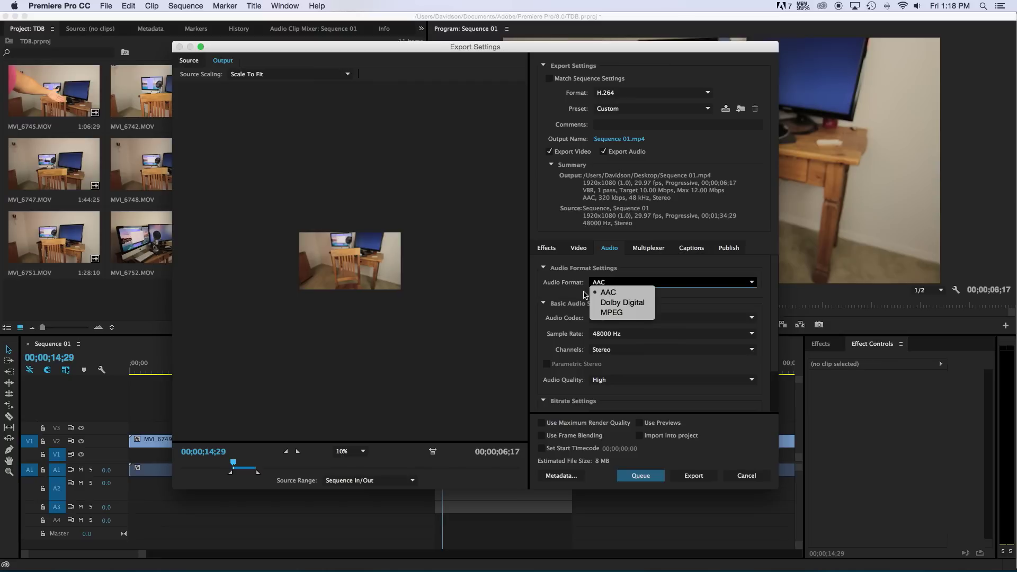
left_click(568, 291)
left_click(578, 249)
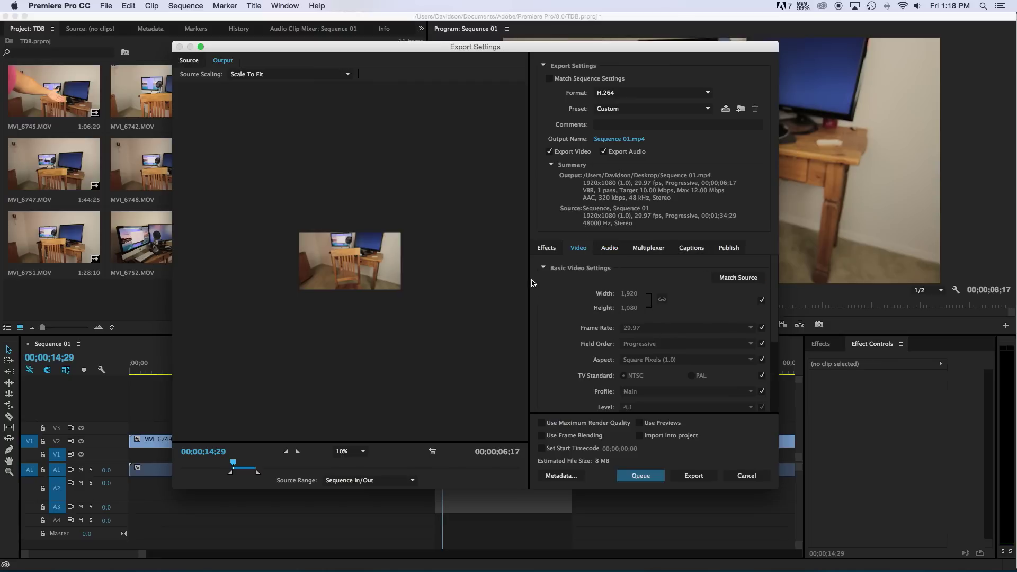
Match video settings to the source and keep VBR, 1 pass bitrate encoding.
scroll(601, 279, "down", 3)
scroll(601, 279, "up", 3)
left_click(724, 283)
scroll(678, 293, "down", 5)
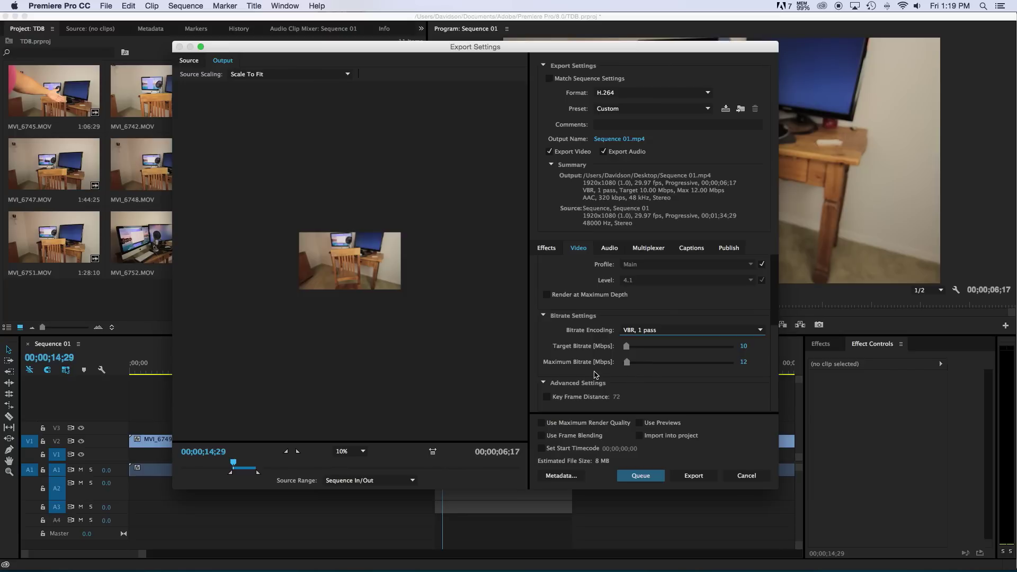
left_click(659, 331)
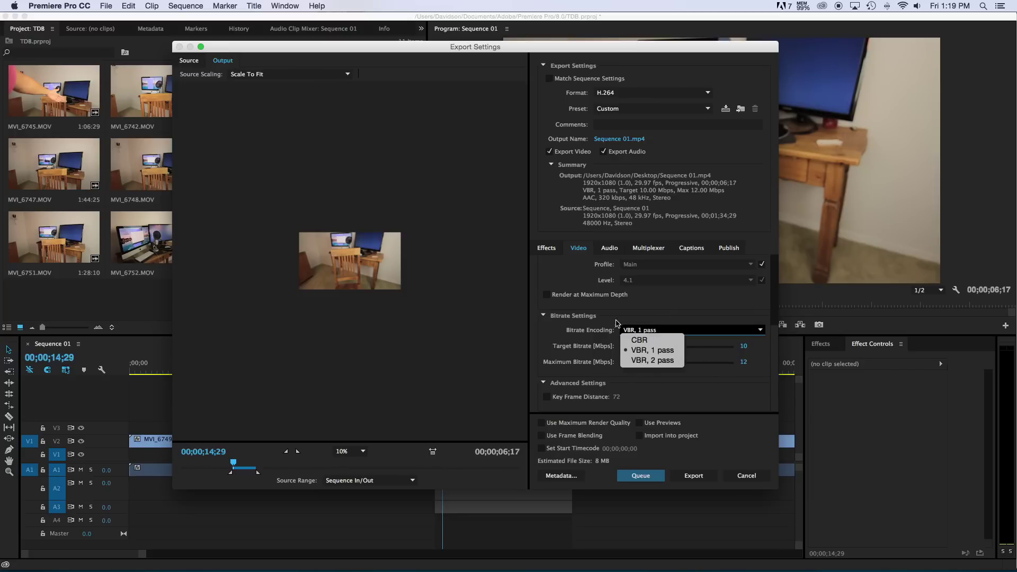
left_click(619, 314)
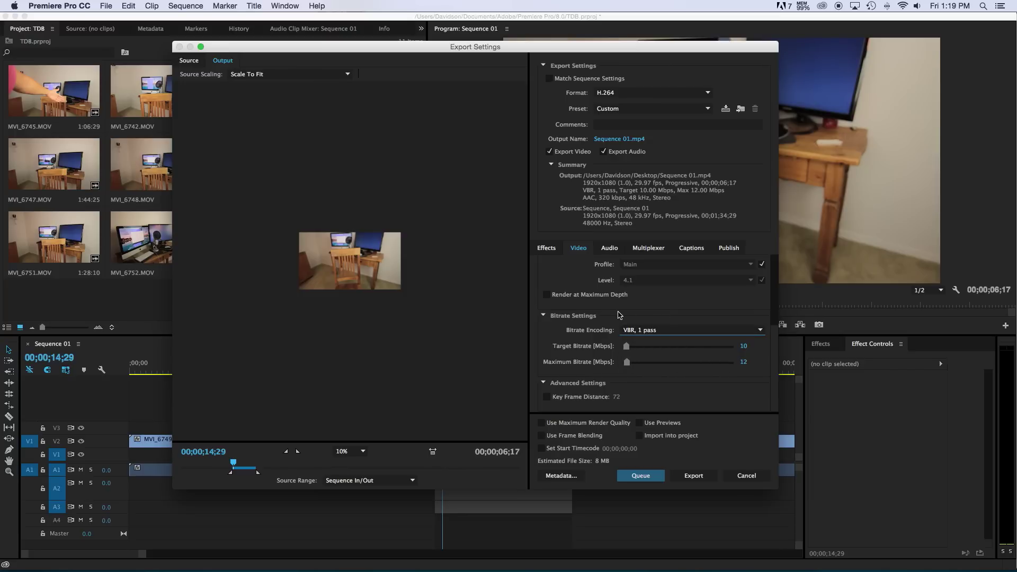